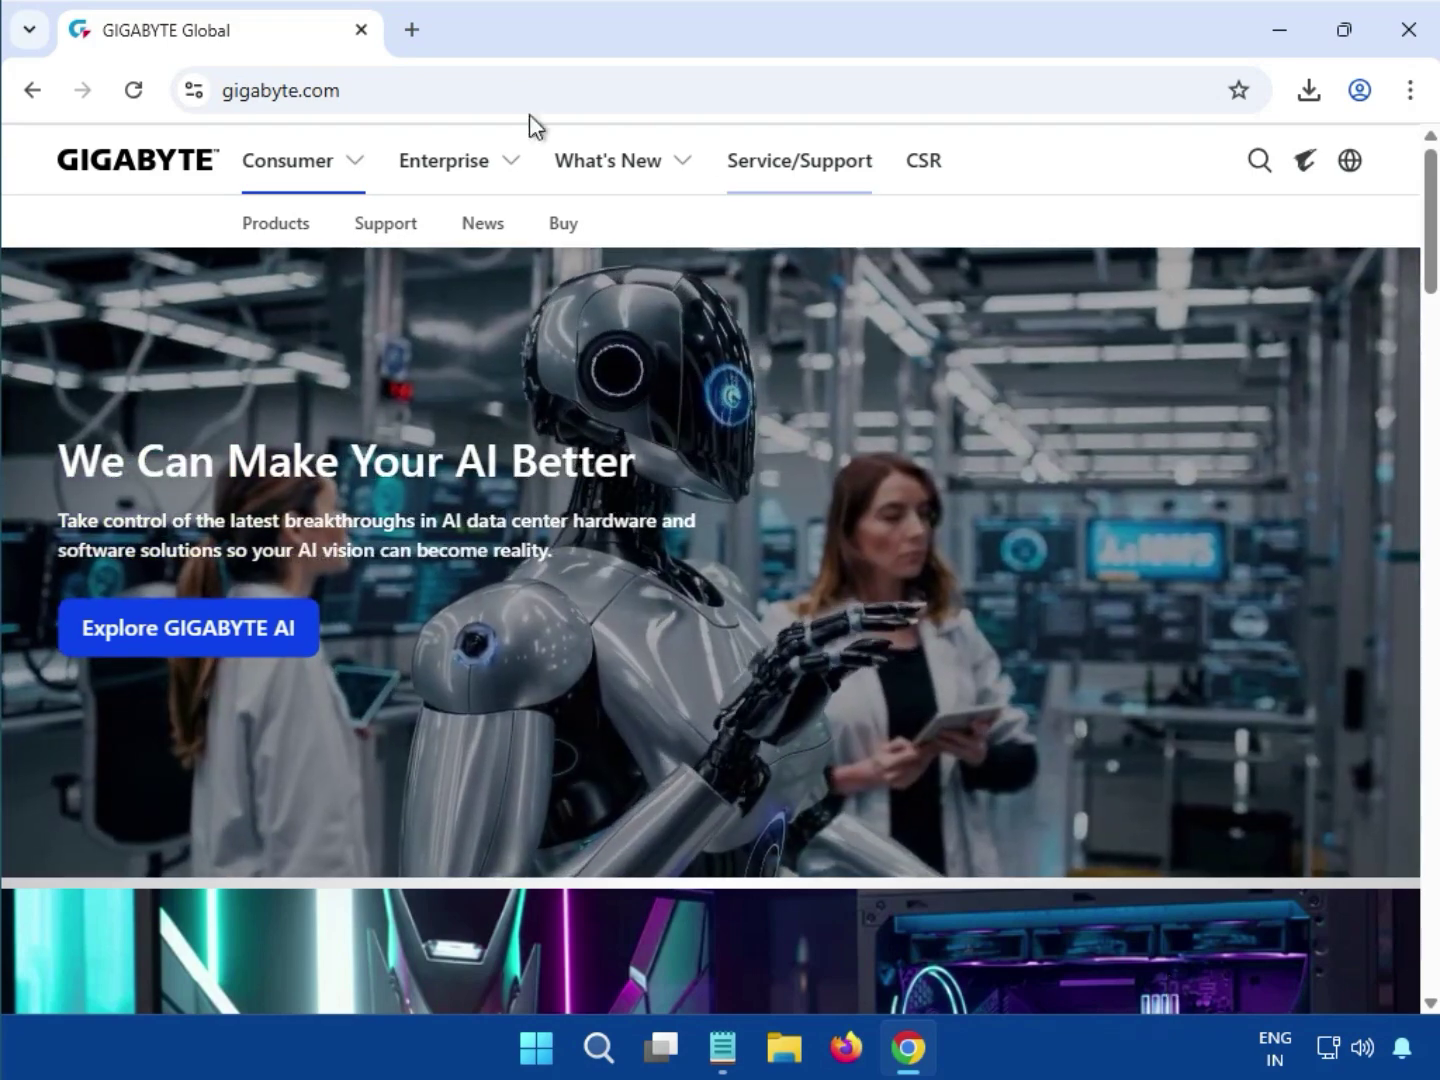
# - Look over the site address without changing it, then bring up the header search panel with hot keywords
pyautogui.click(498, 97)
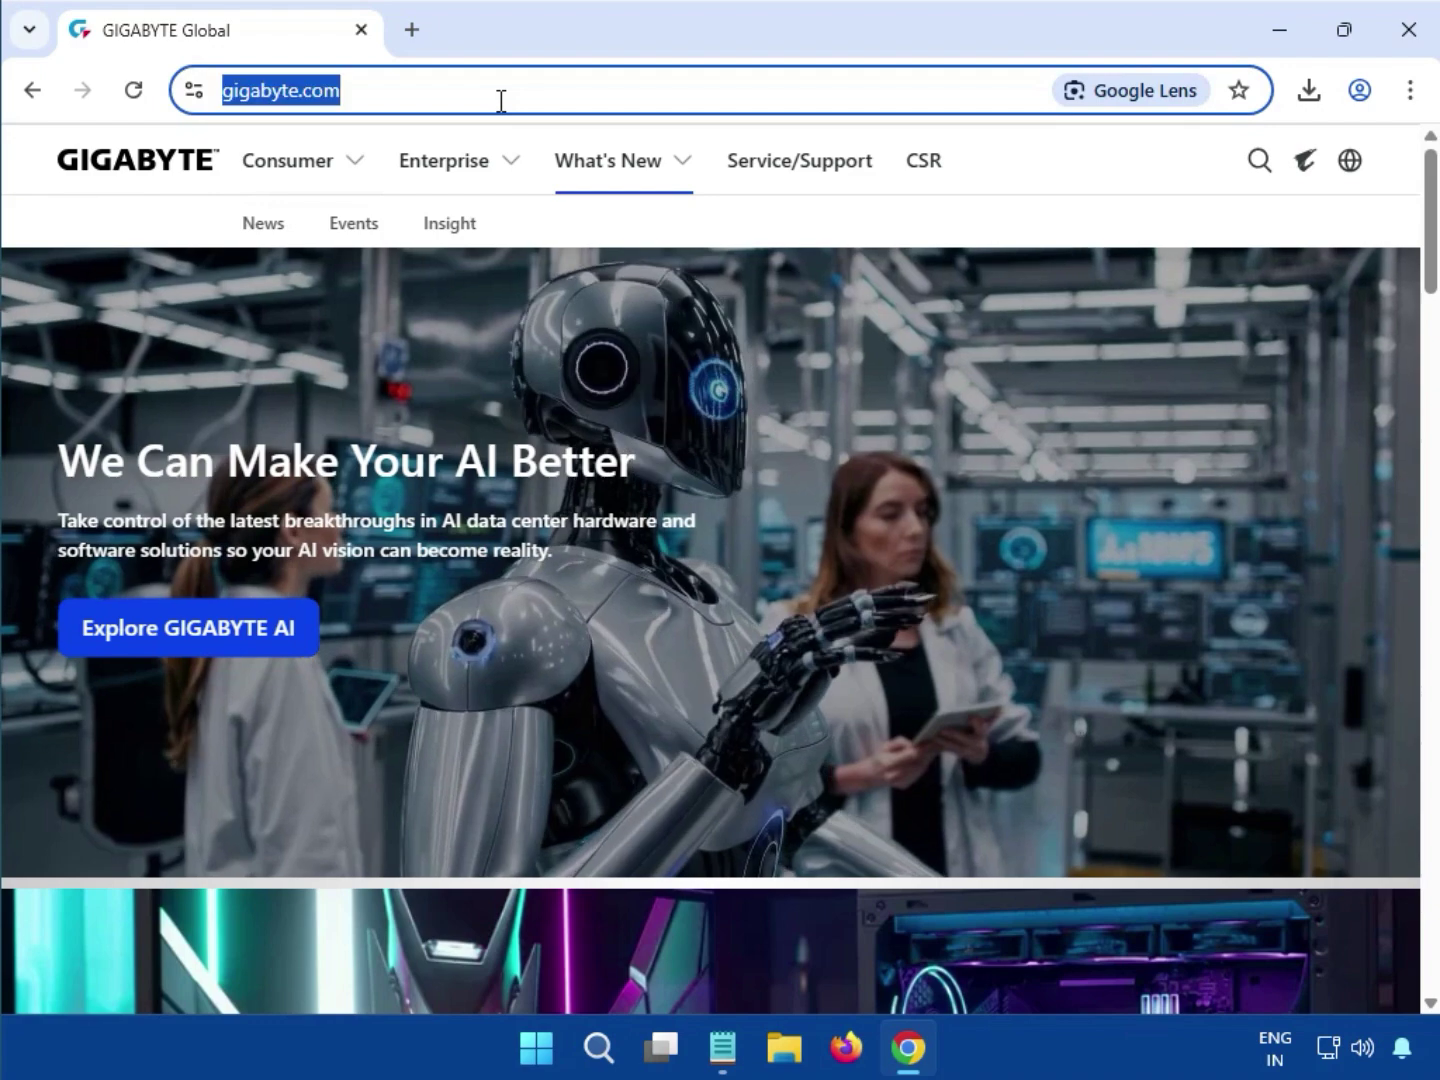
pyautogui.moveTo(338, 94); pyautogui.dragTo(480, 96)
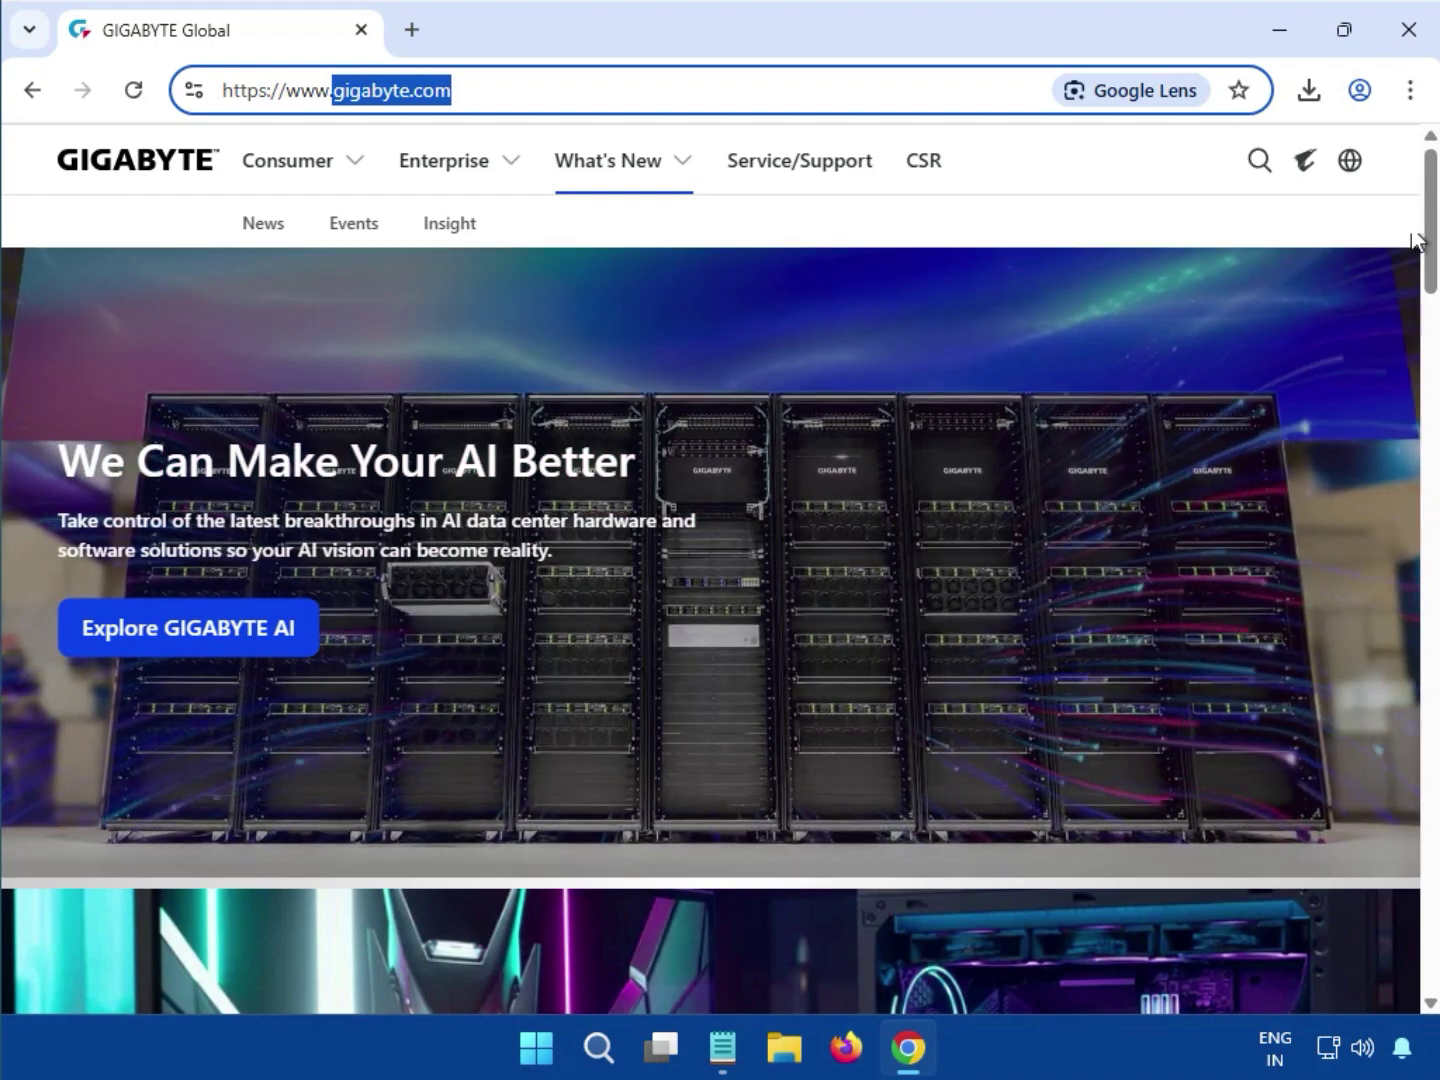
pyautogui.click(1270, 200)
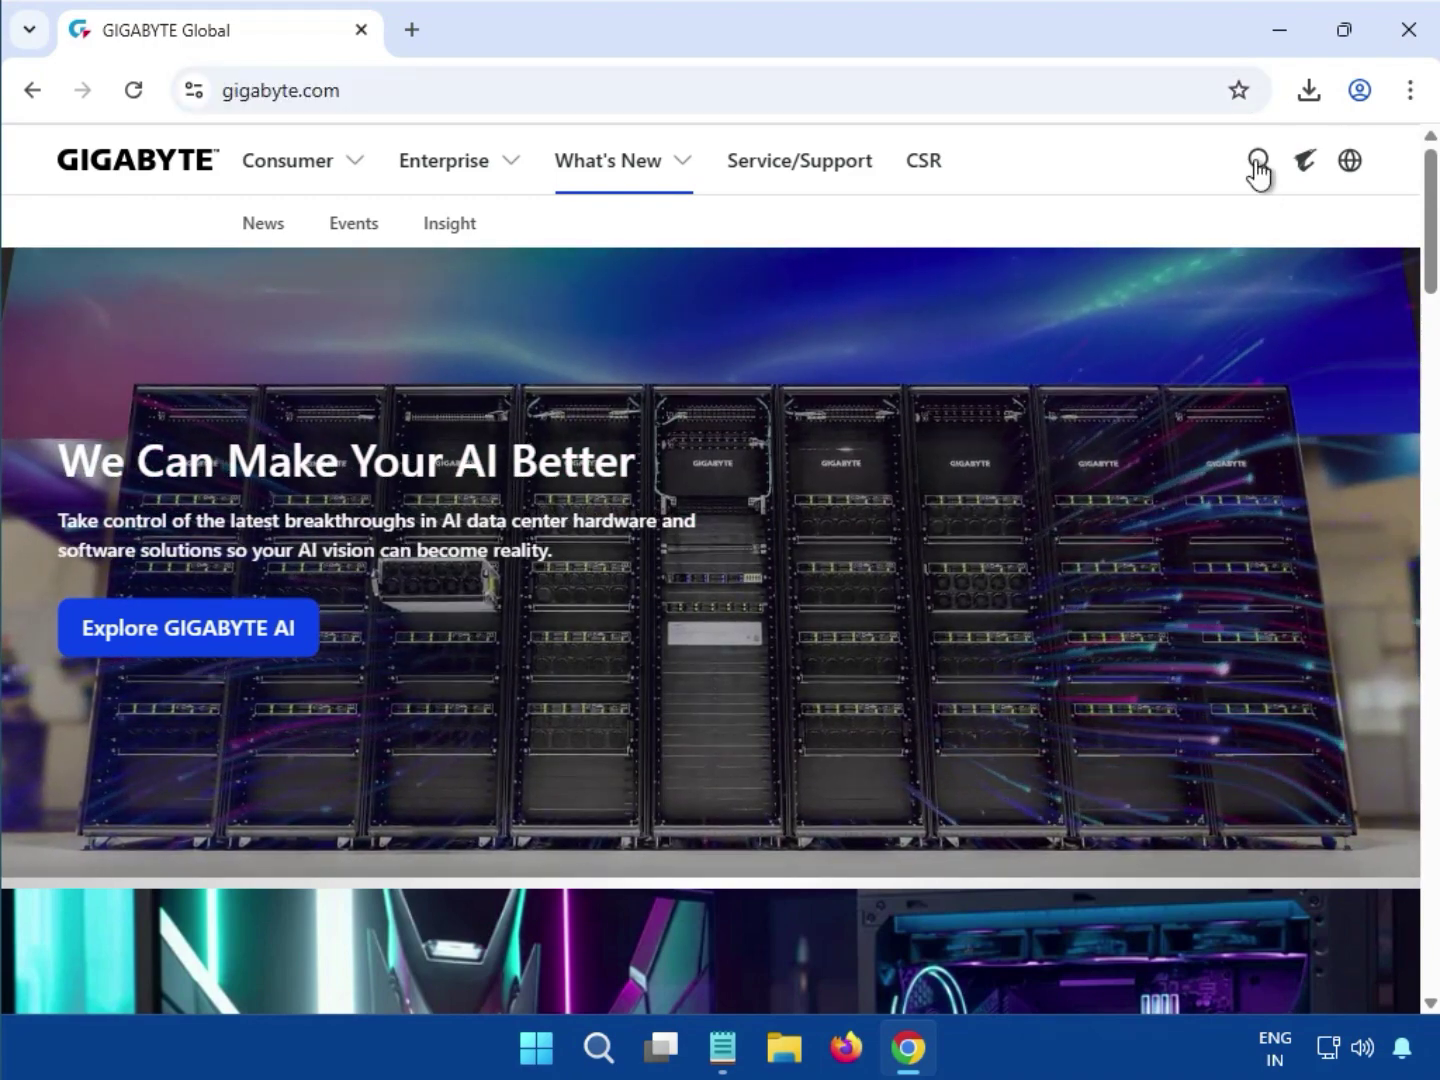
pyautogui.click(1257, 166)
# - Search the site for 'B650 EAGLE AX', returning 1 product, 13 news items and 5 FAQs
pyautogui.click(489, 152)
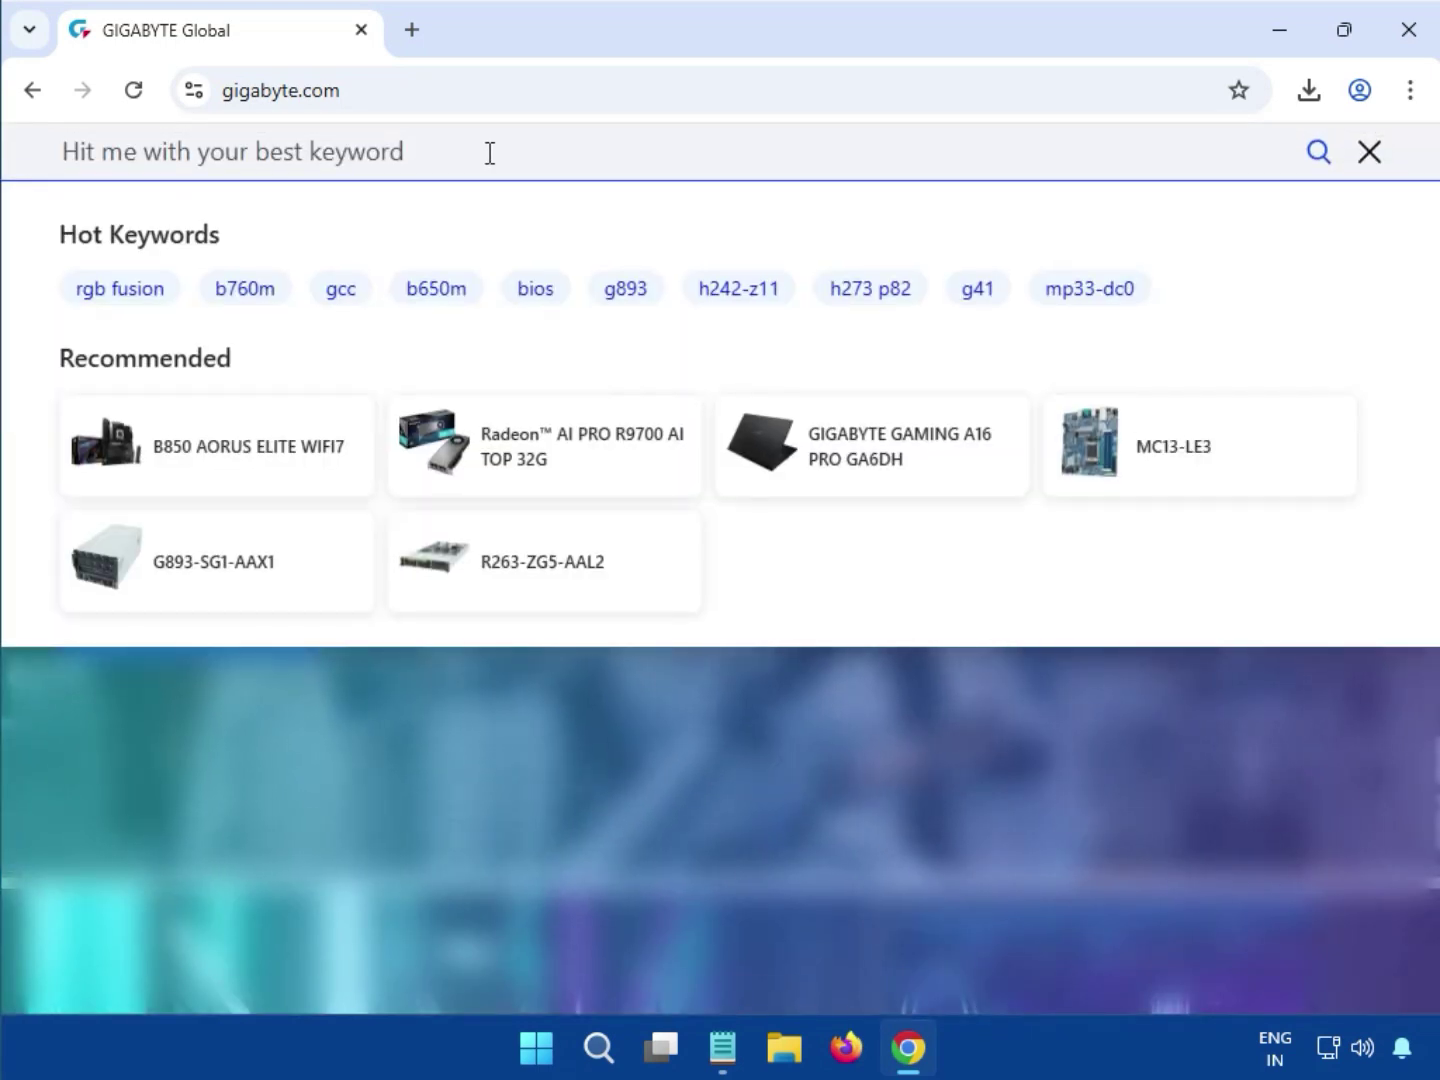
pyautogui.write('B650 EAGLE AX')
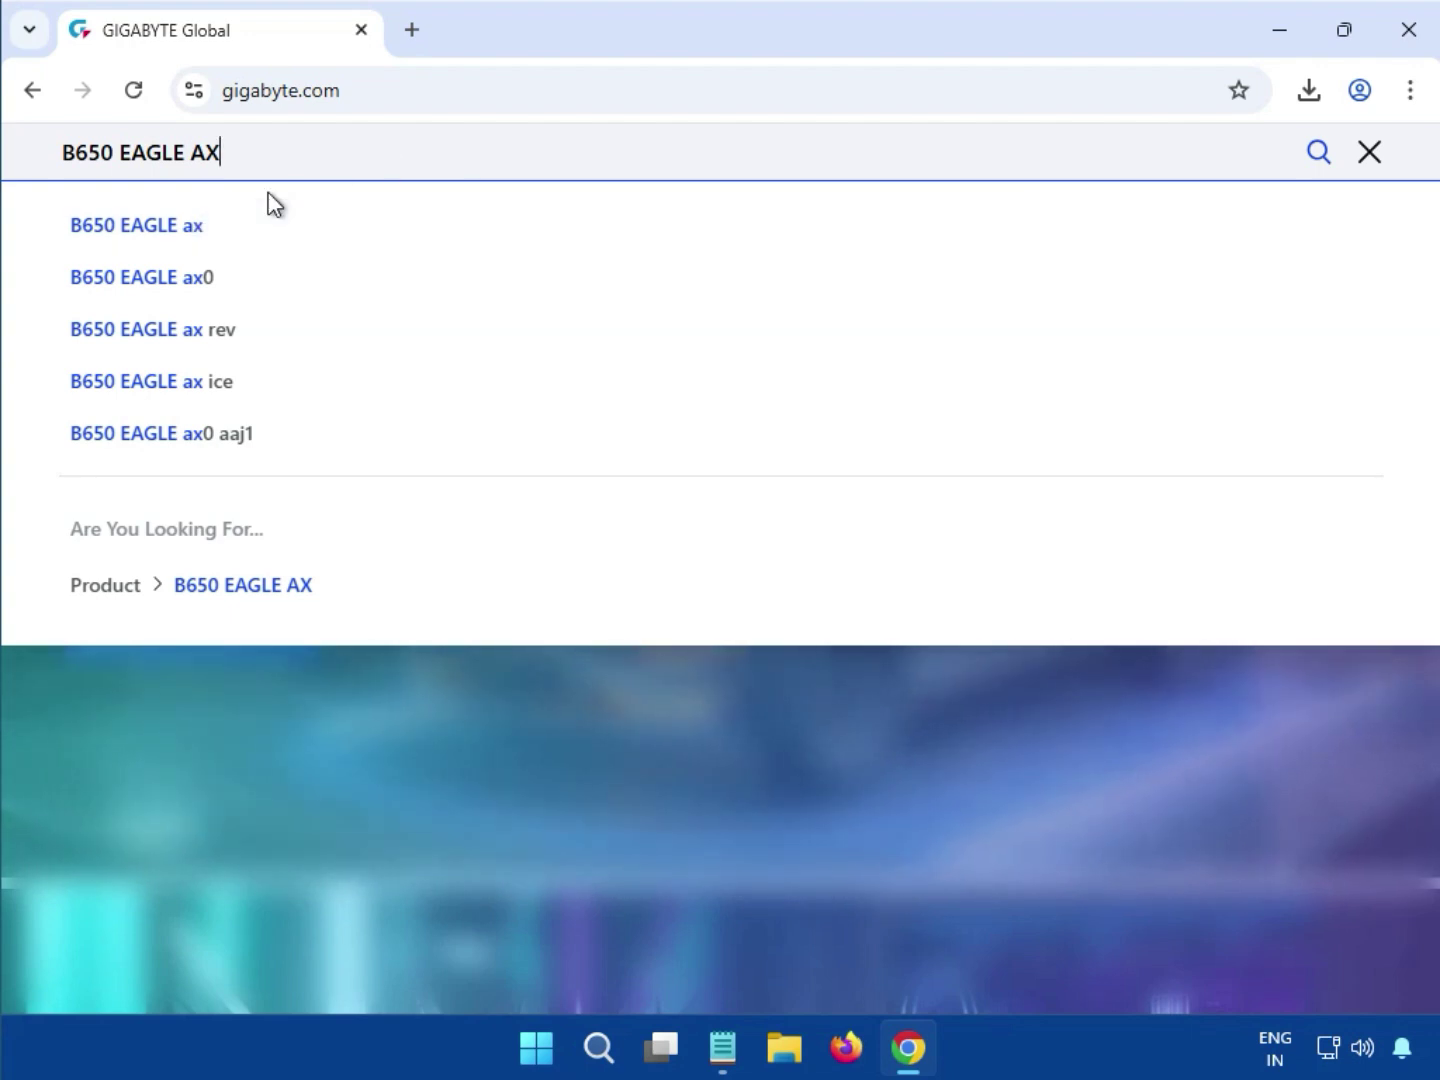
pyautogui.press('Return')
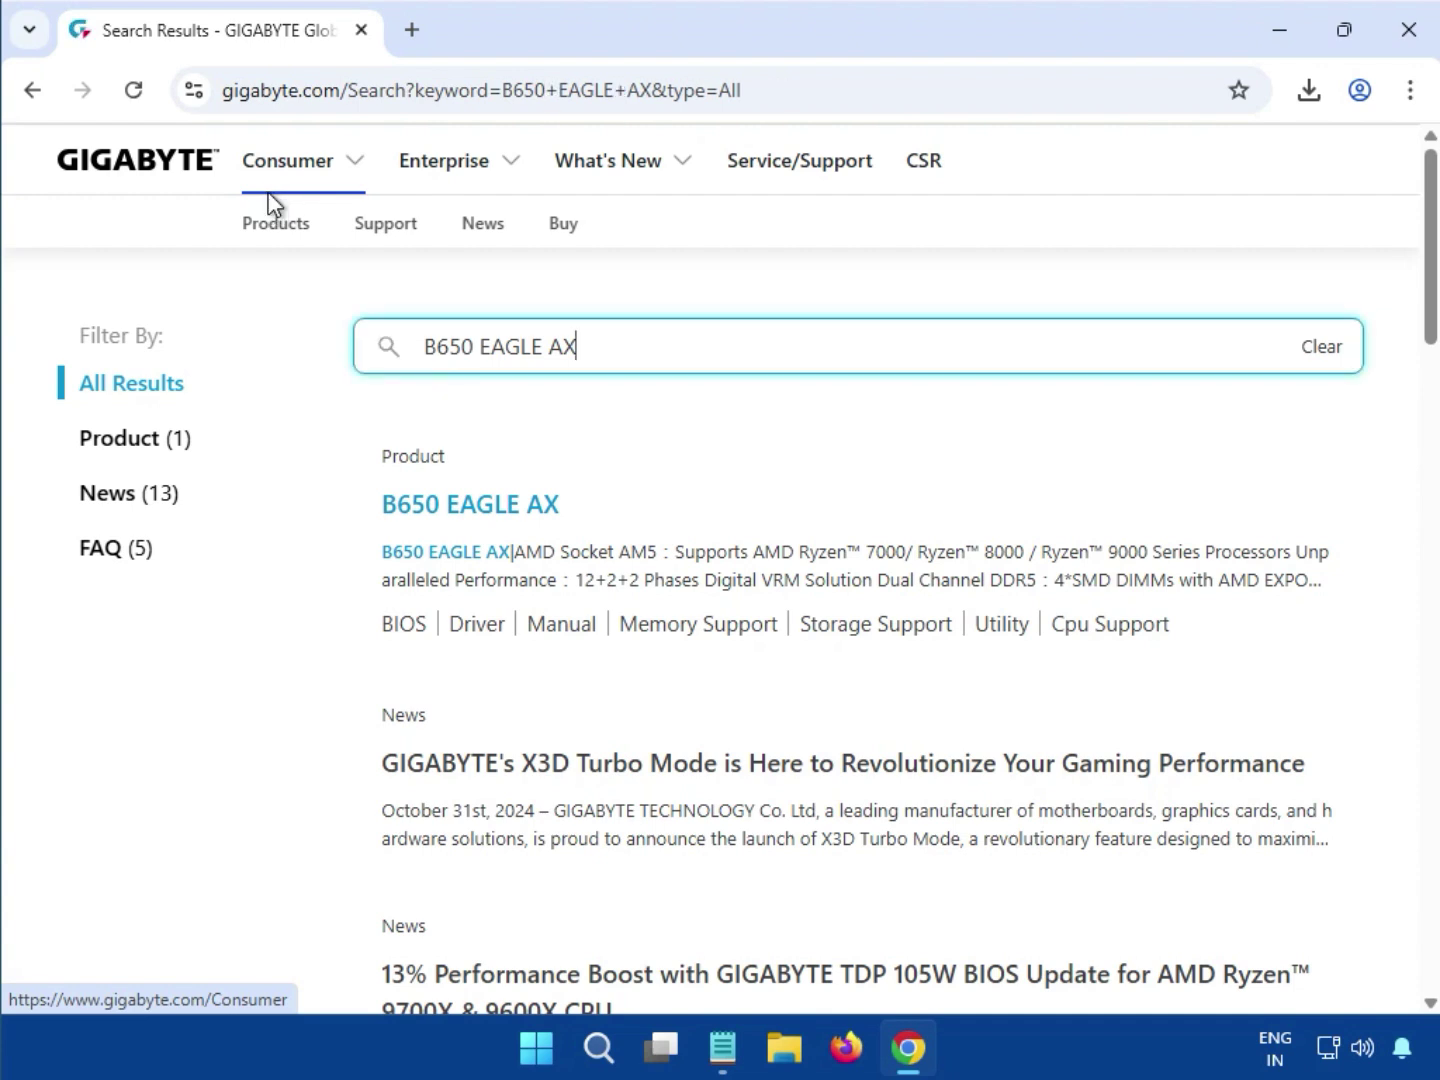
# - Filter results to Product (1) and open the B650 EAGLE AX product page in a new tab
pyautogui.click(113, 442)
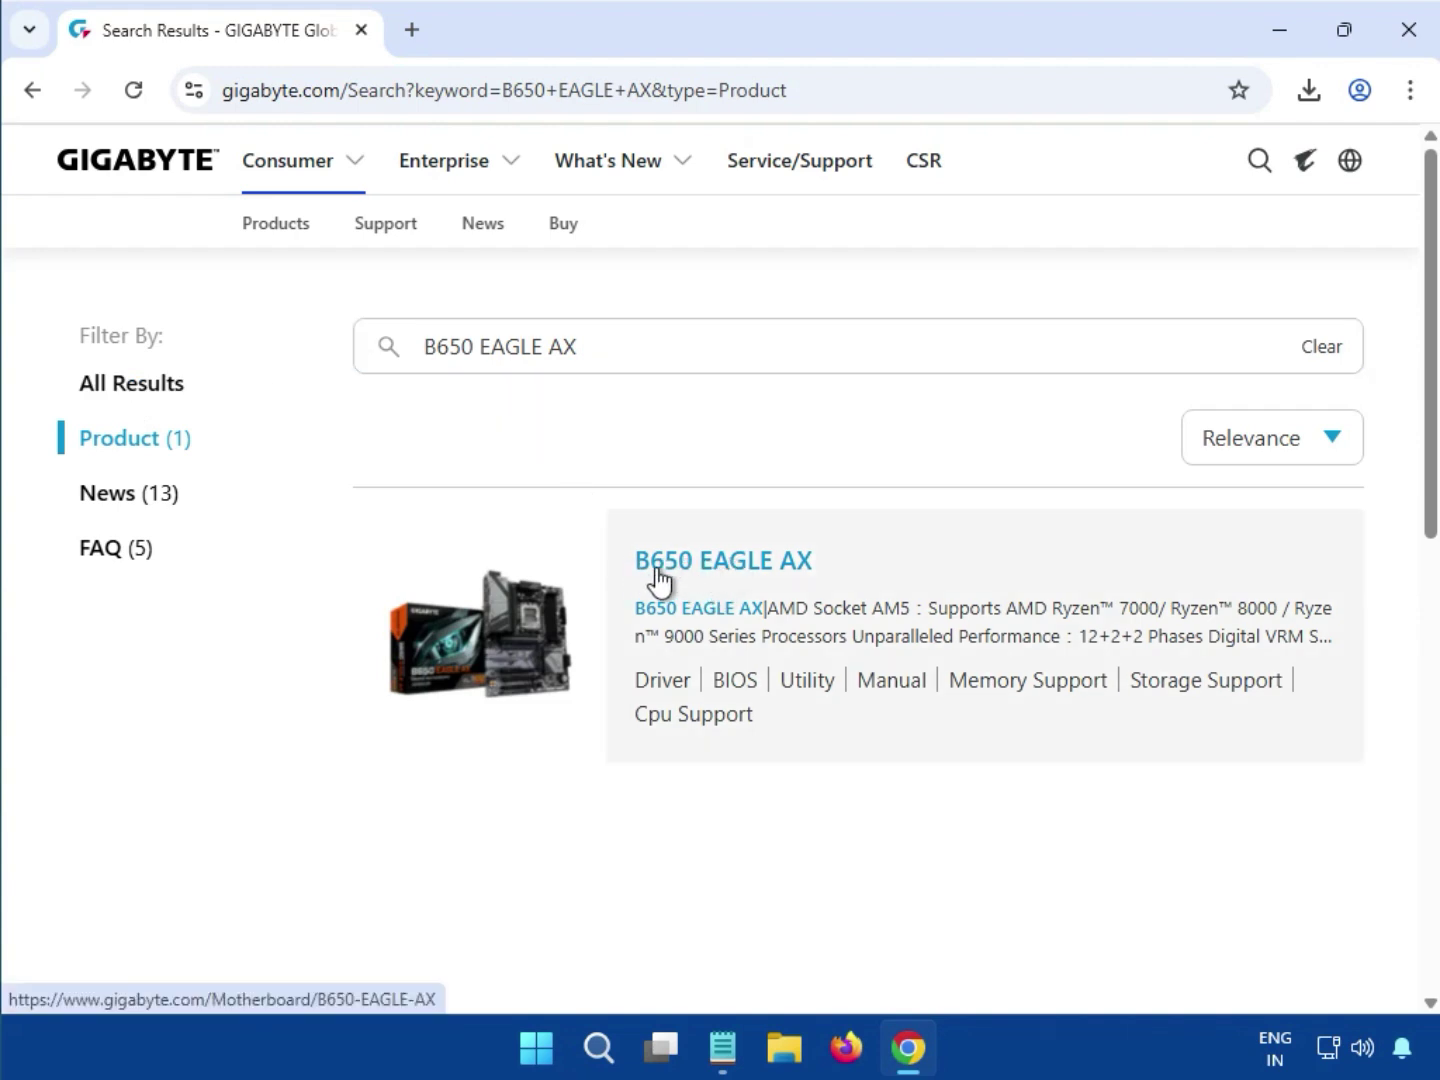
pyautogui.click(767, 566)
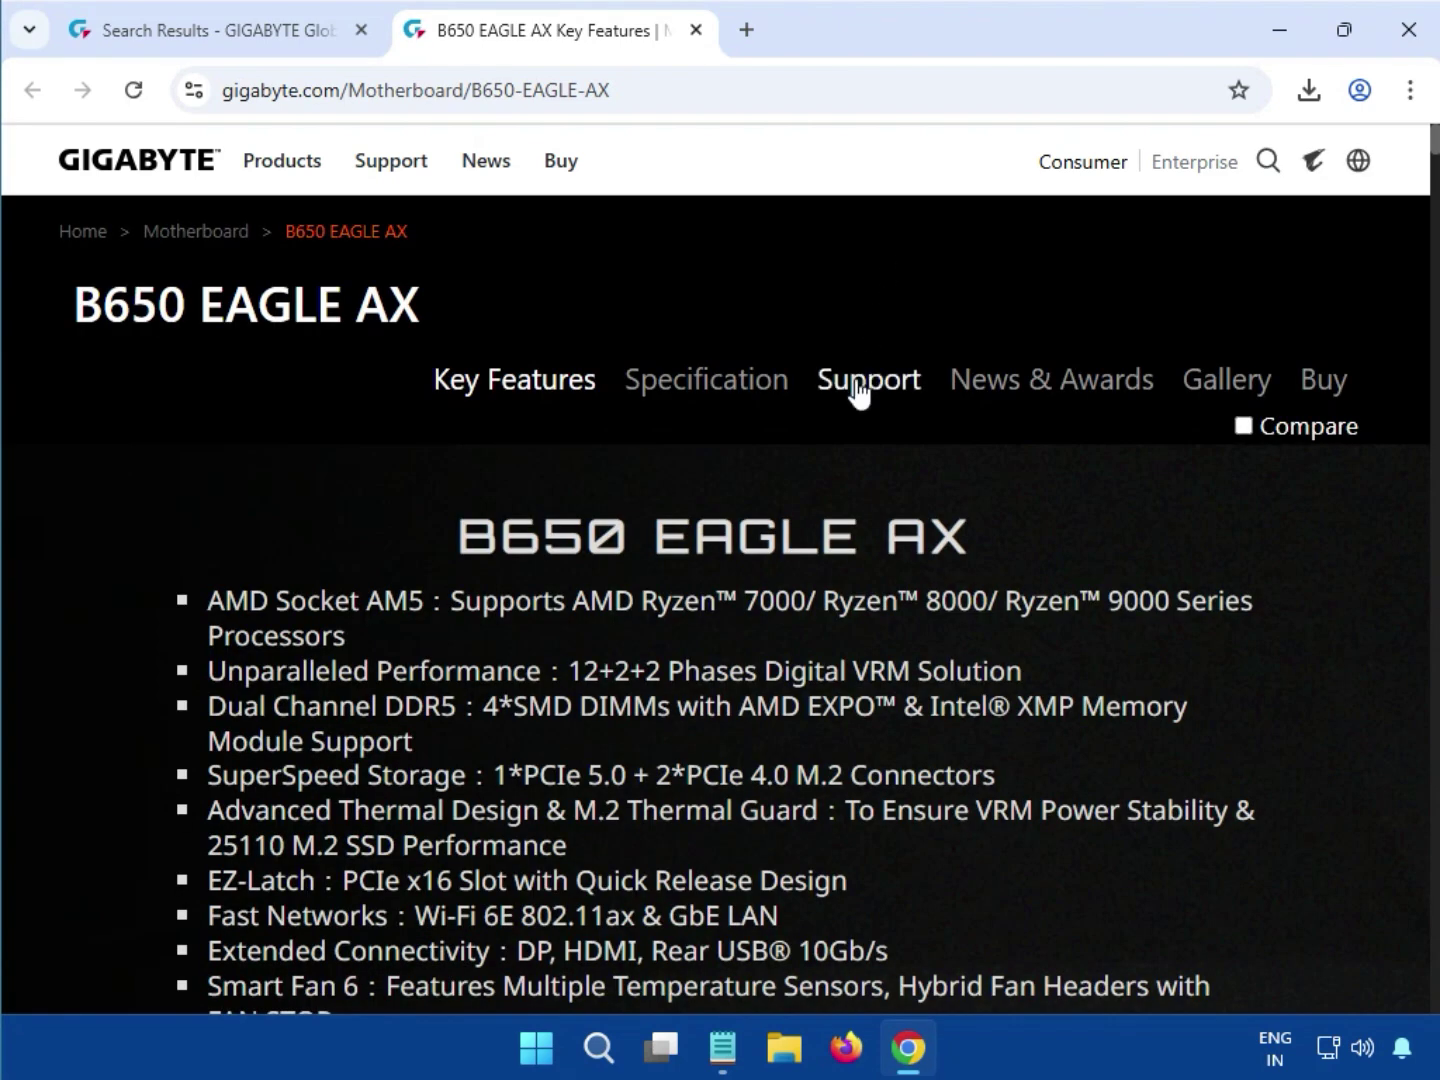
# - Load the board's Support downloads, listing Driver(+18), BIOS(+11) and Utility(+4)
pyautogui.click(857, 388)
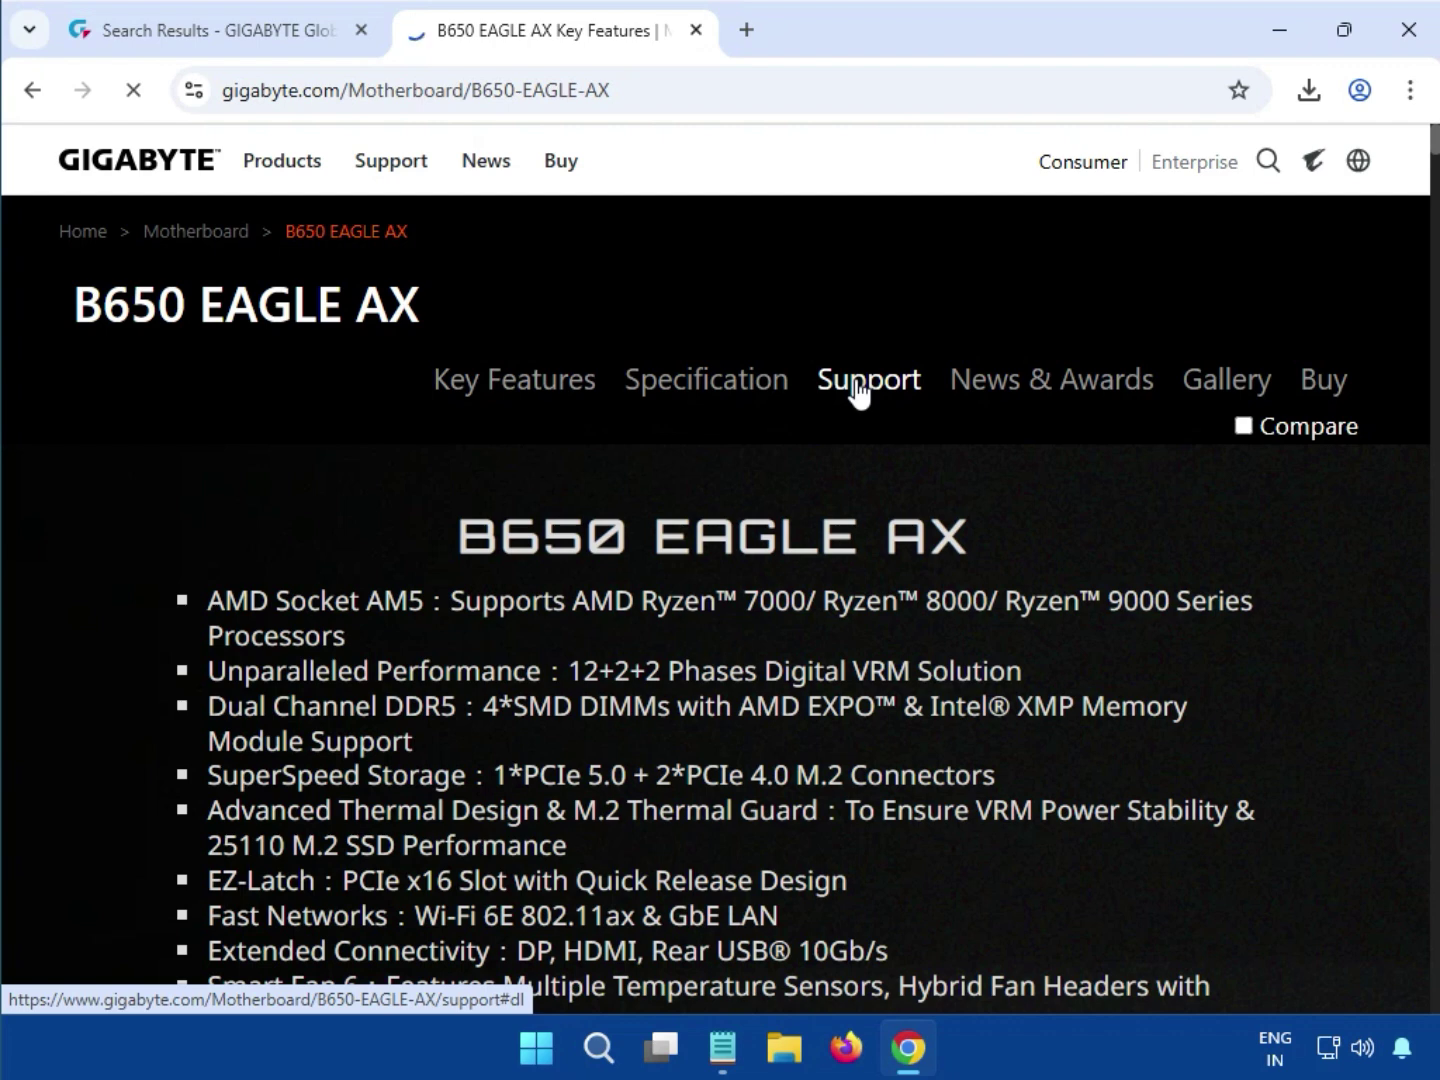
pyautogui.click(857, 390)
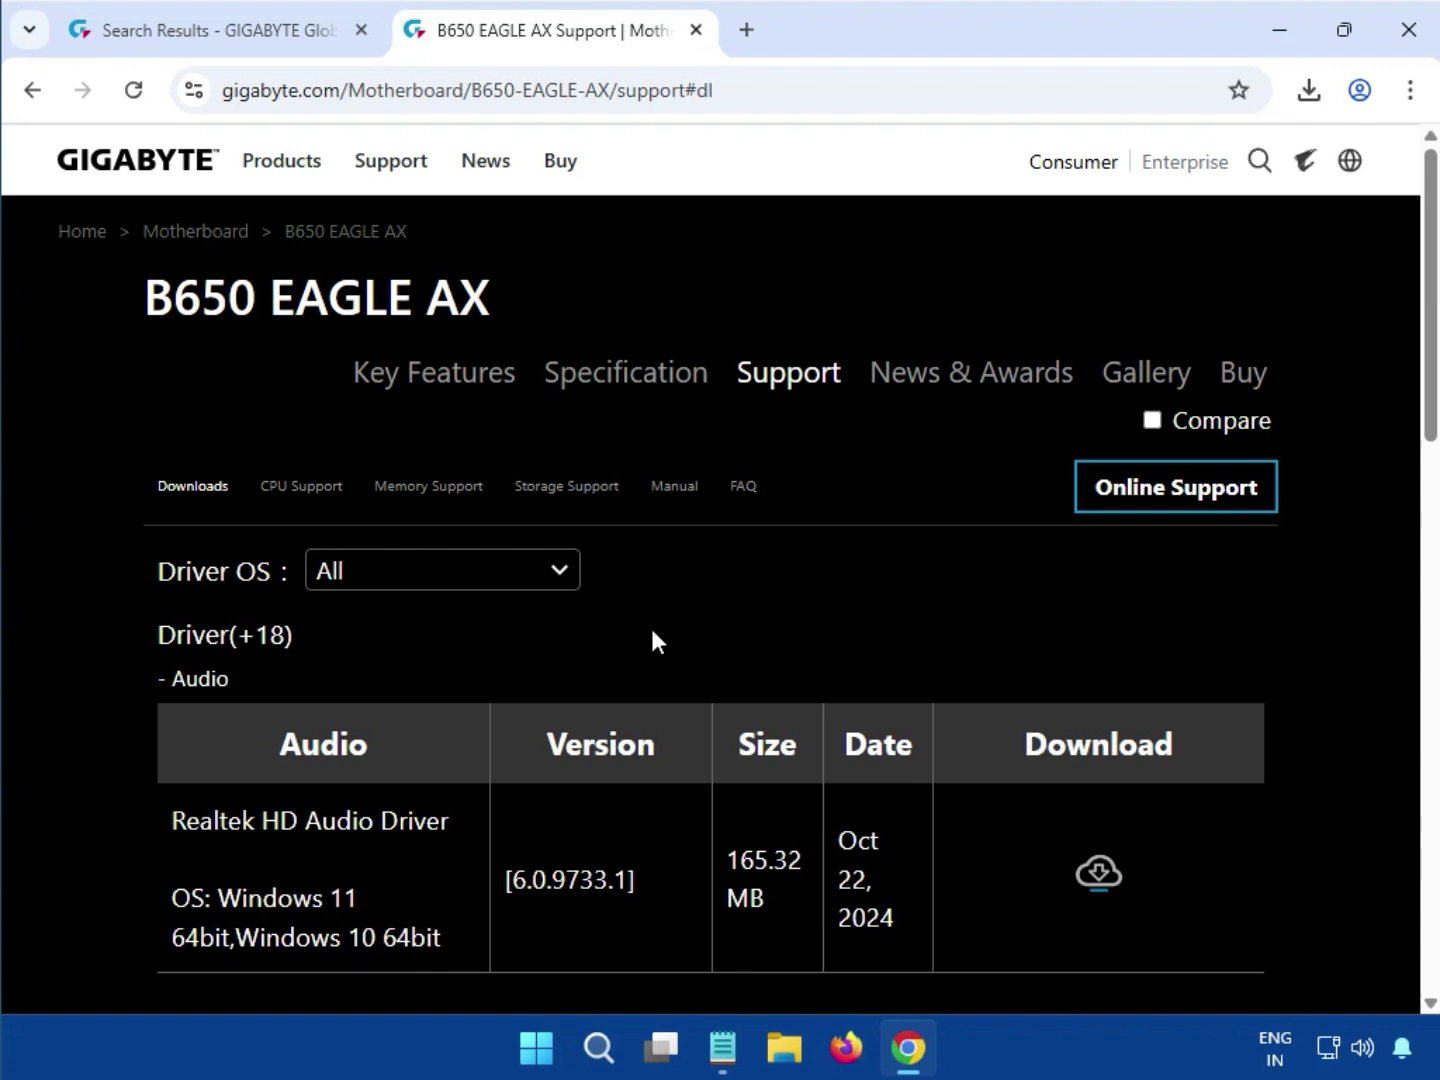
# - Set the driver OS filter to Windows 11 64bit, leaving Driver(+17) listed
pyautogui.click(408, 571)
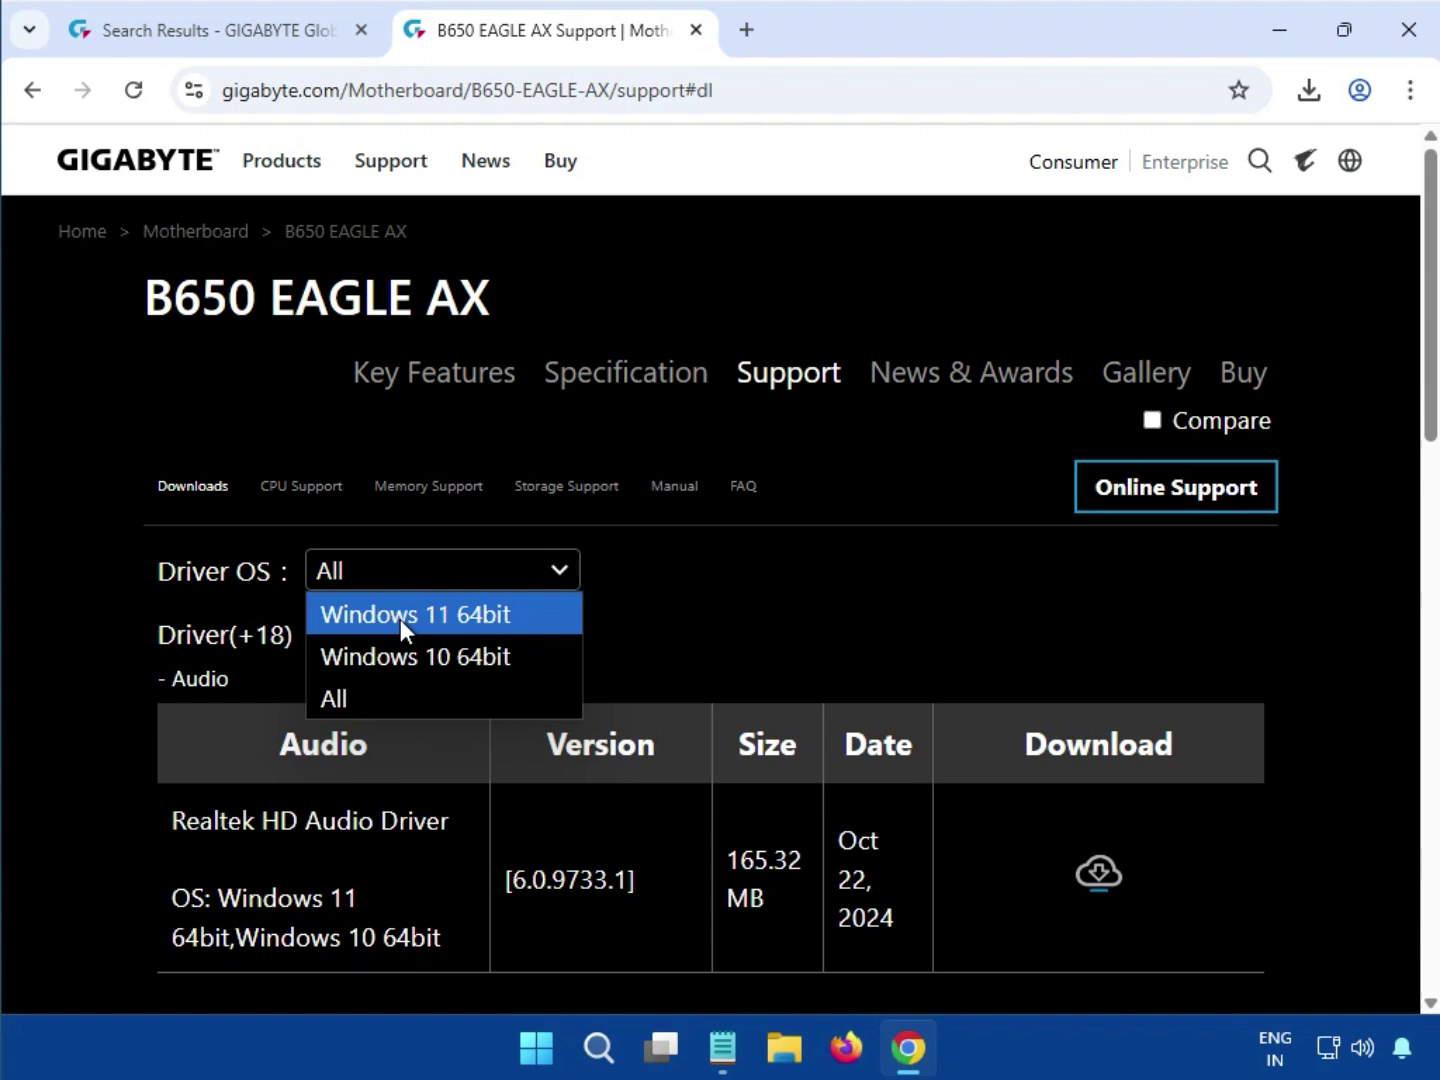
pyautogui.click(476, 661)
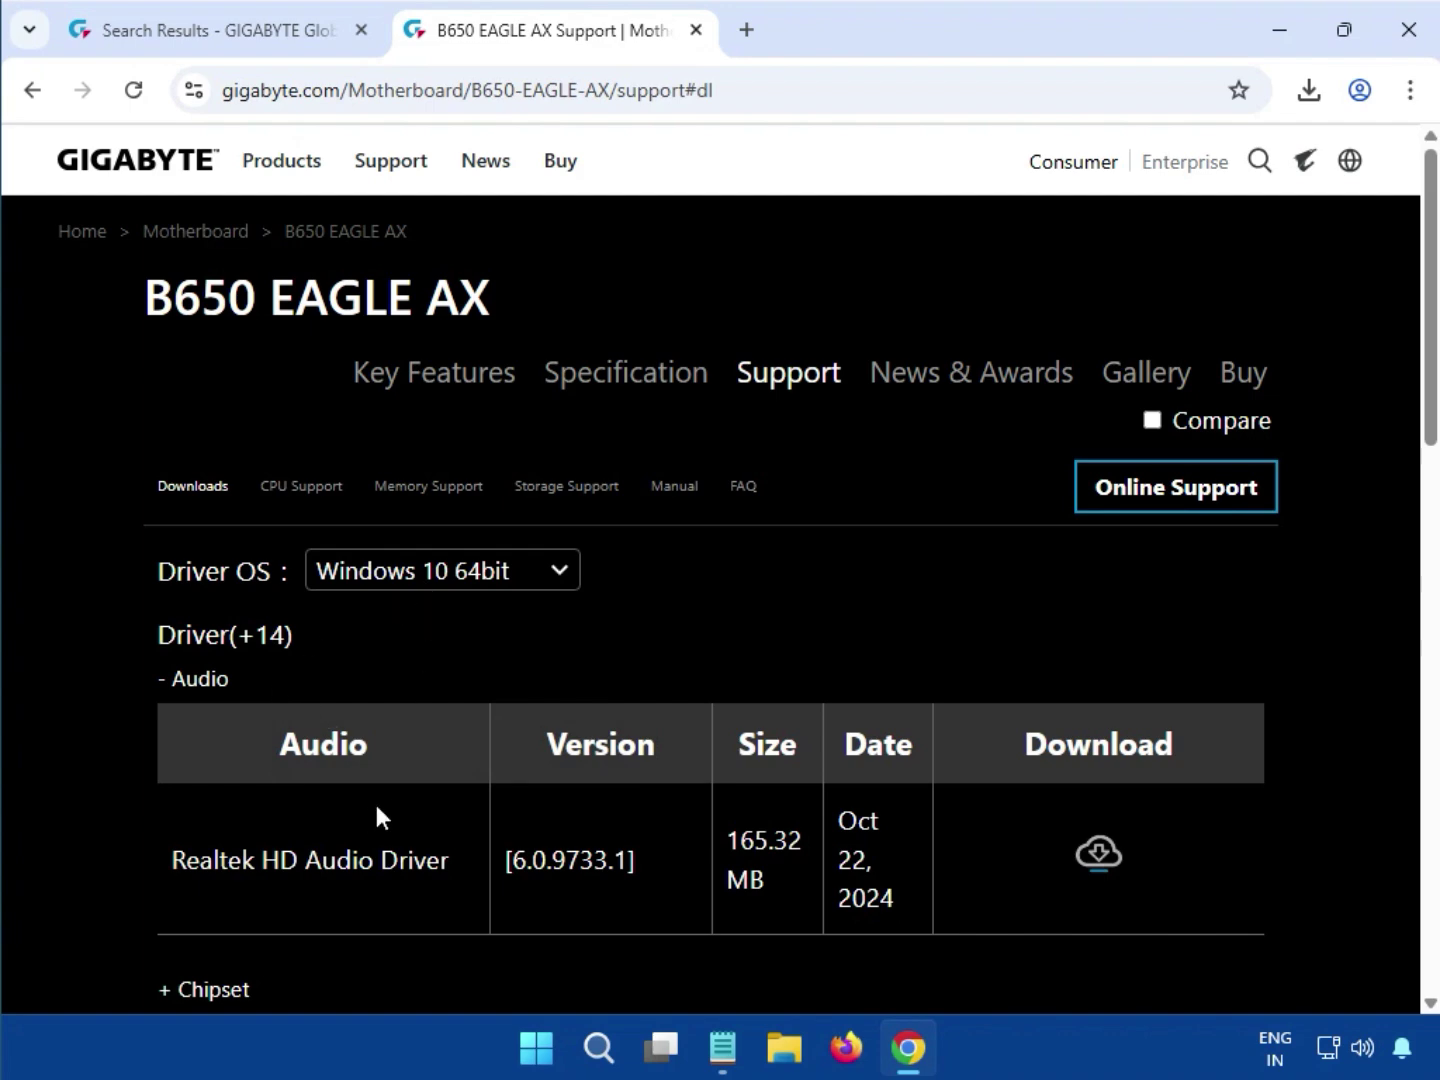
pyautogui.click(429, 600)
pyautogui.click(430, 613)
# - Expand WLAN+BT and download the Intel Bluetooth Driver 23.140.0.5 package (24.8 MB)
pyautogui.scroll(-10, 301, 720)
pyautogui.doubleClick(252, 760)
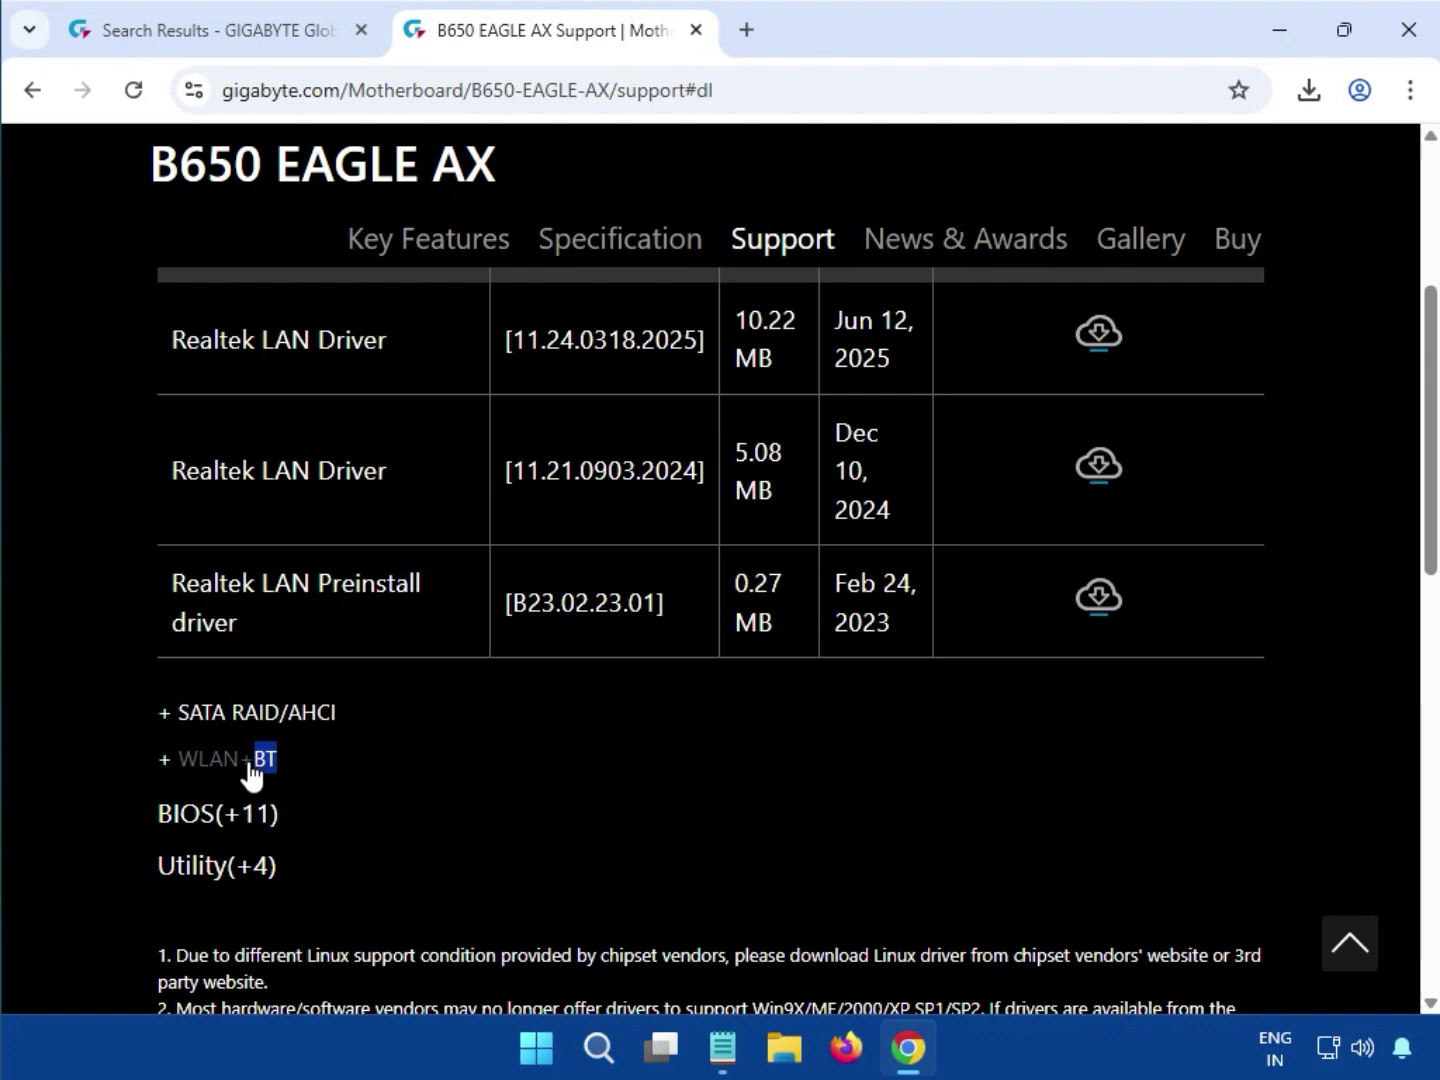
pyautogui.moveTo(175, 458); pyautogui.dragTo(430, 454)
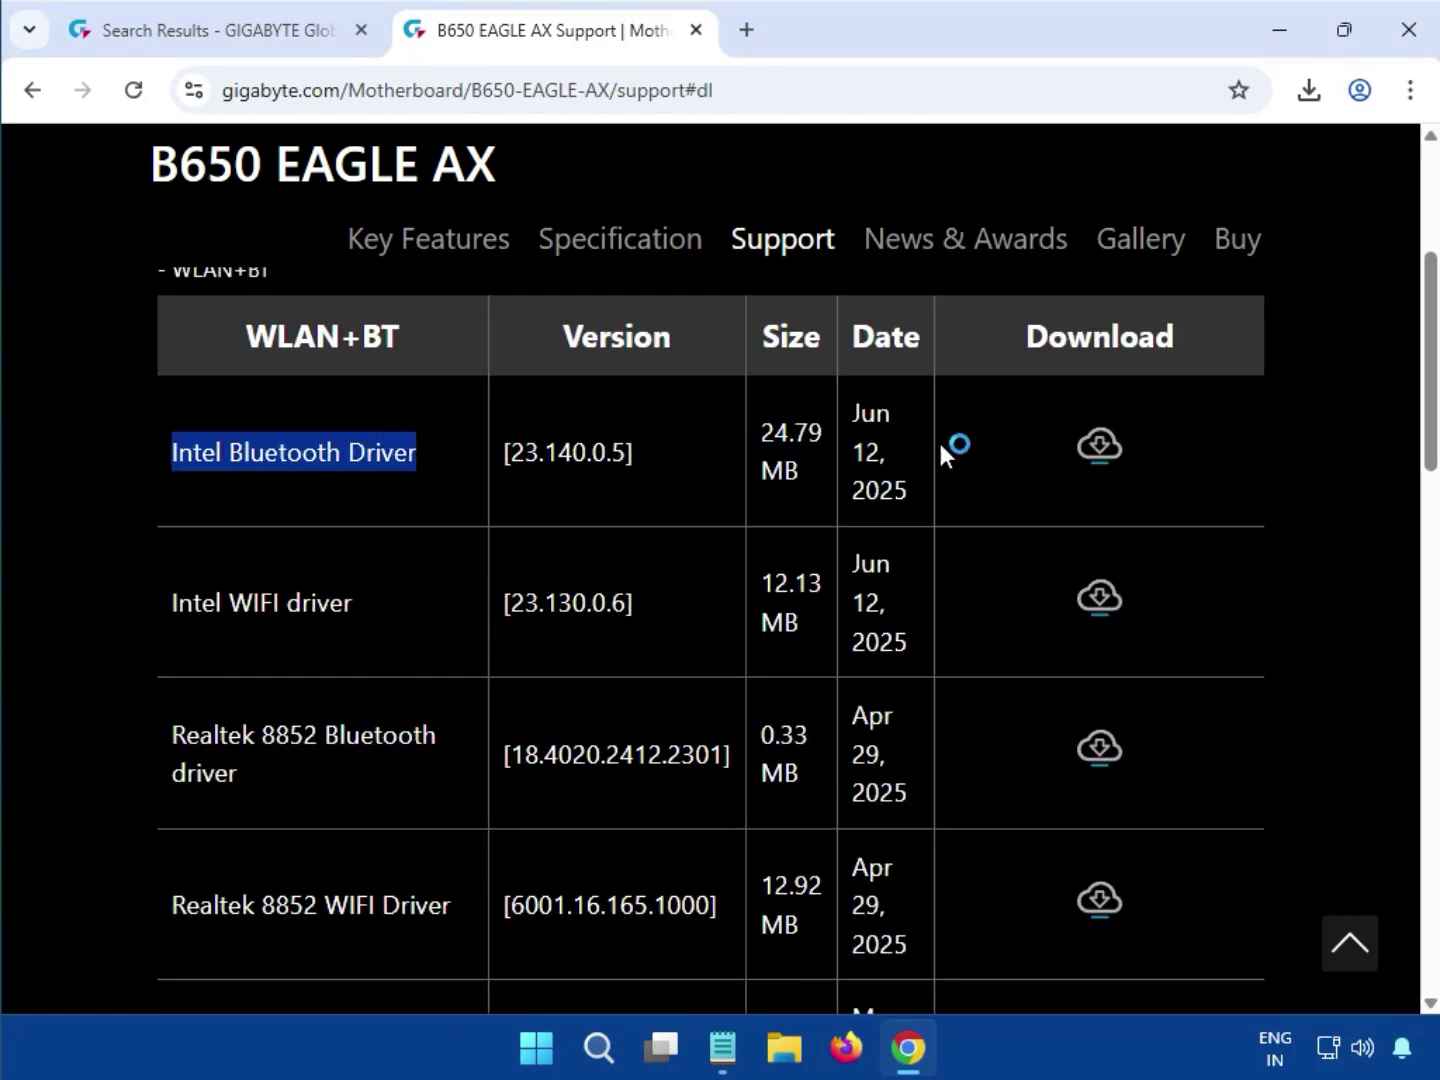
pyautogui.click(1098, 450)
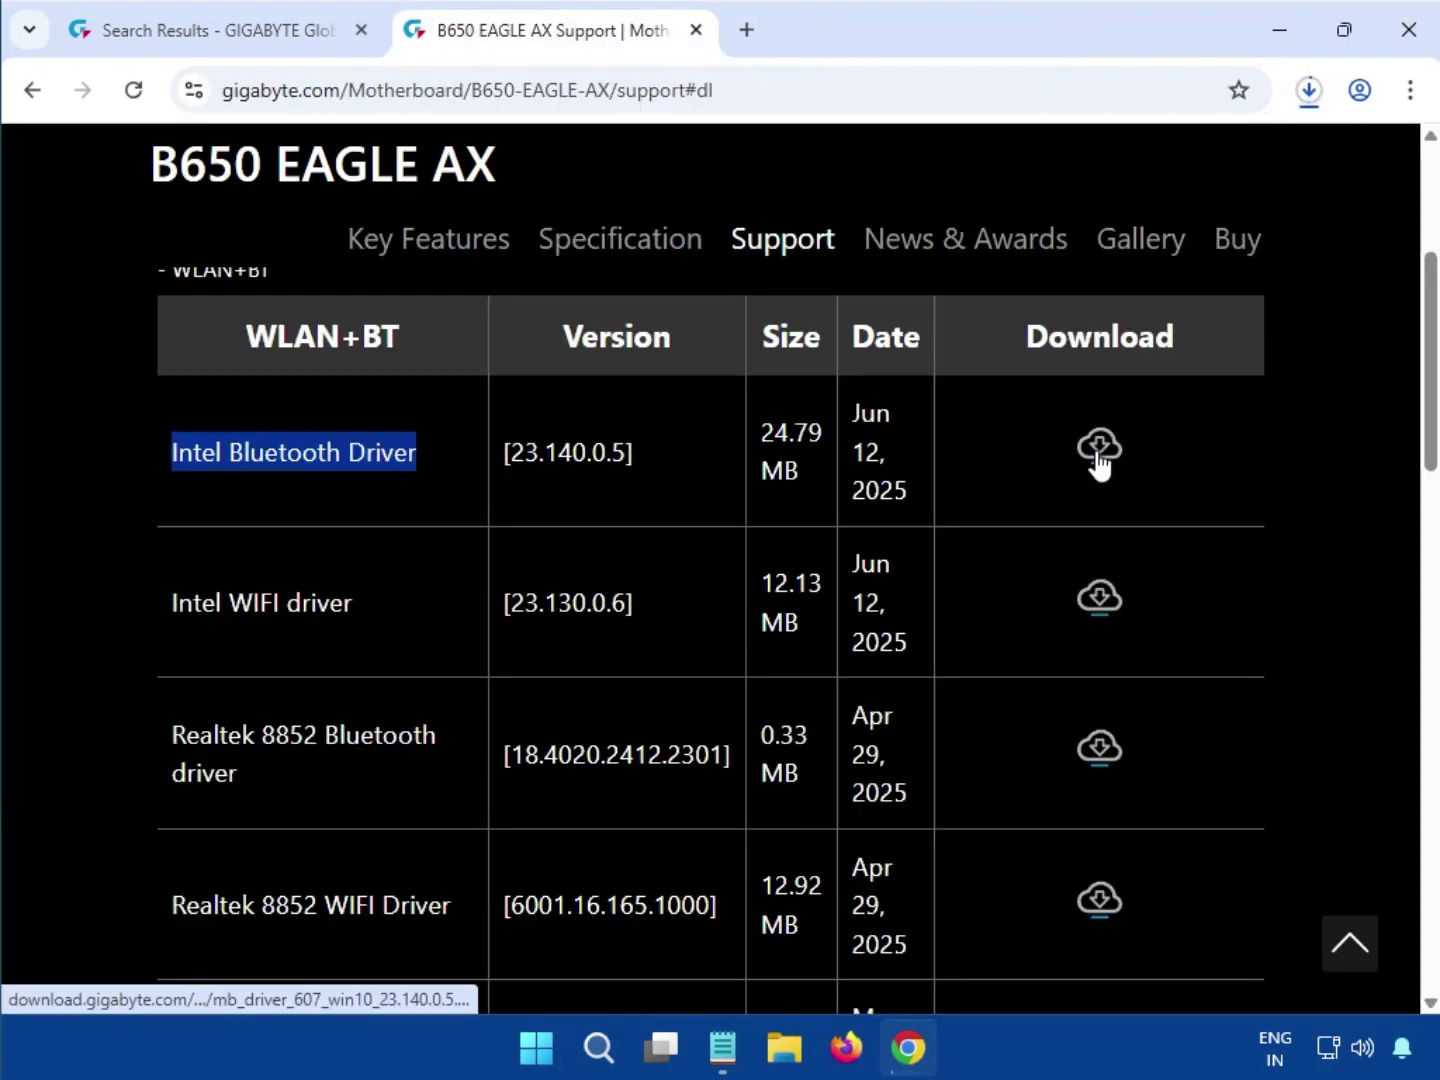
pyautogui.click(1308, 90)
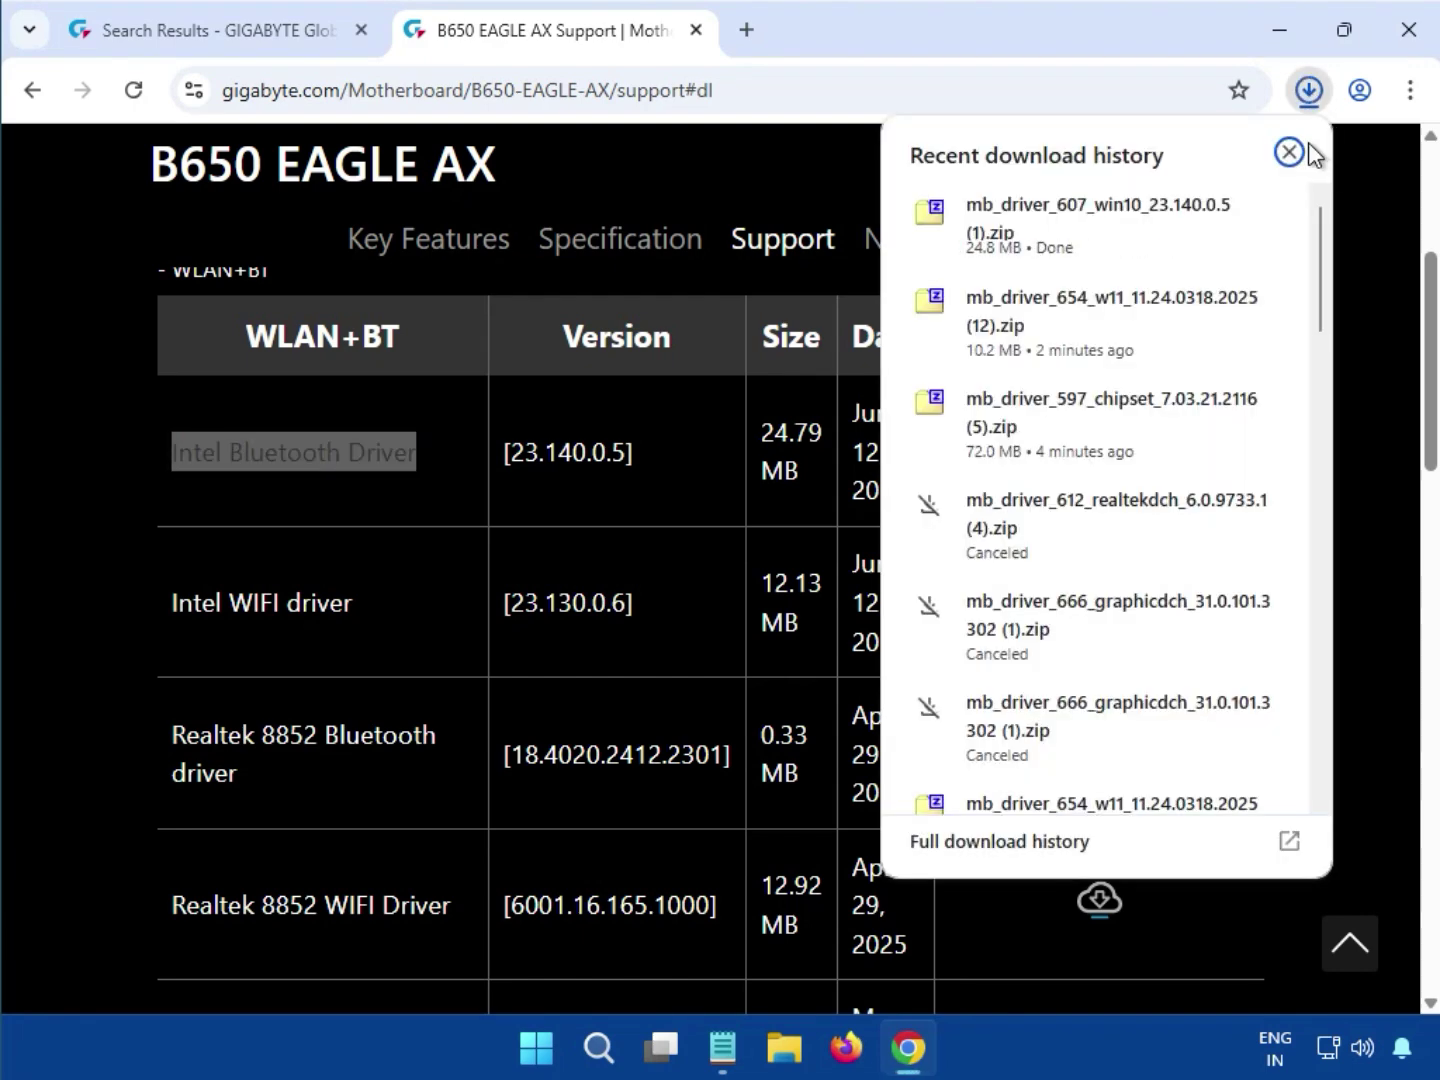
# - Reopen Chrome's download history and open the finished Intel Bluetooth zip
pyautogui.click(1308, 142)
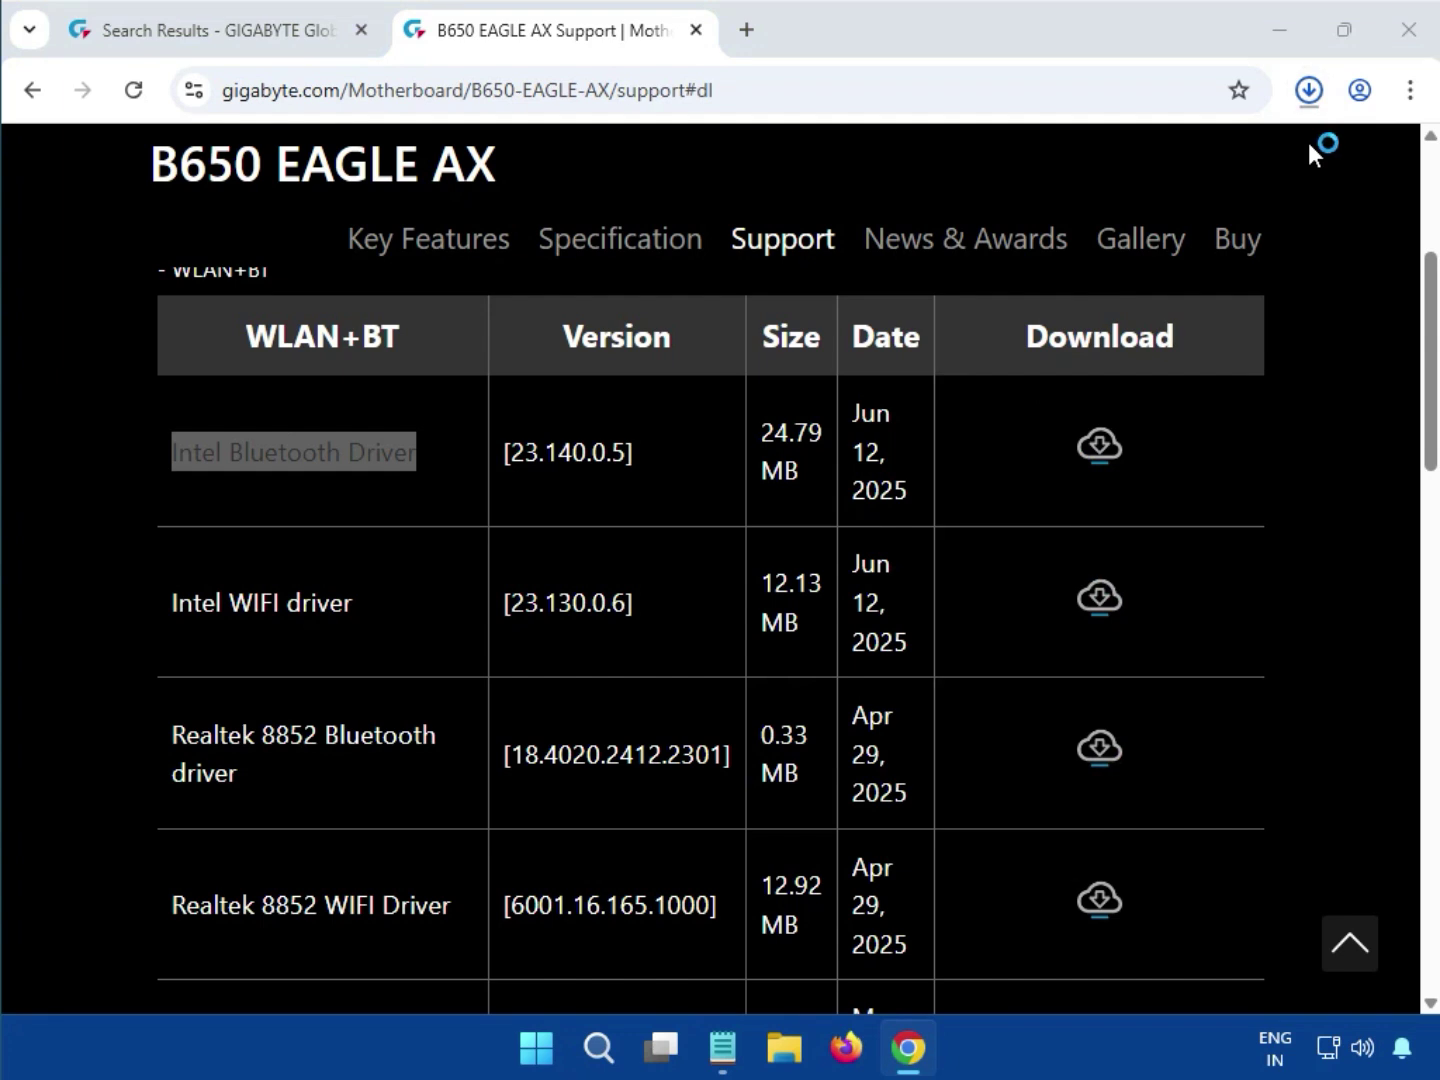
pyautogui.click(1306, 92)
pyautogui.click(1273, 138)
pyautogui.click(1318, 98)
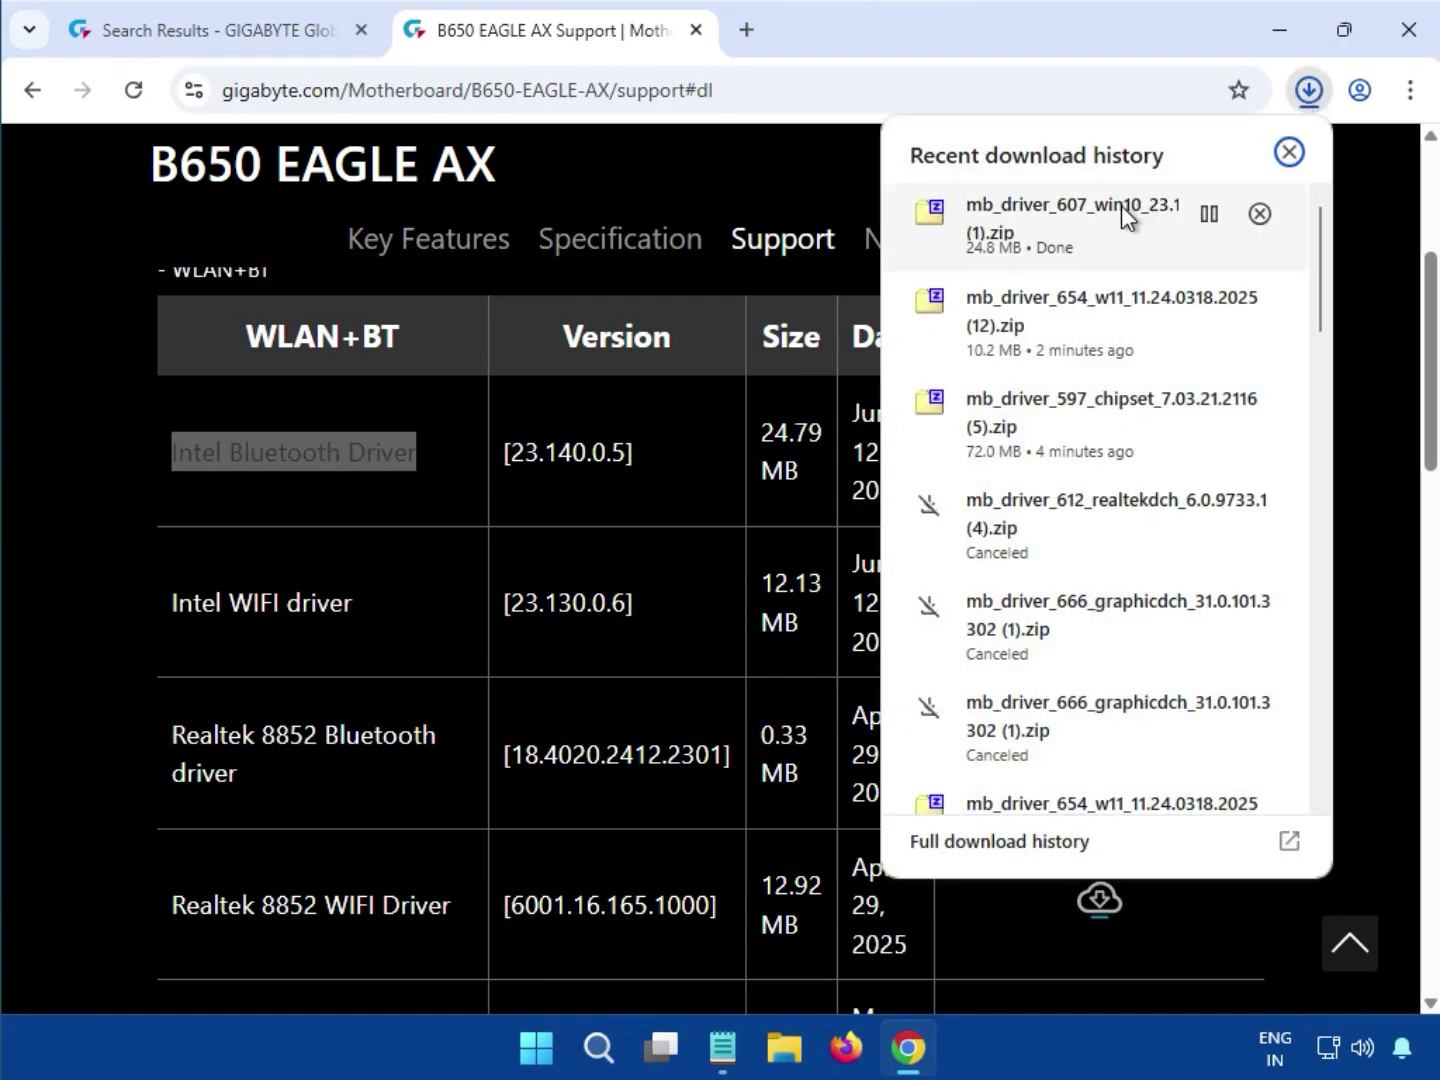
pyautogui.click(1121, 205)
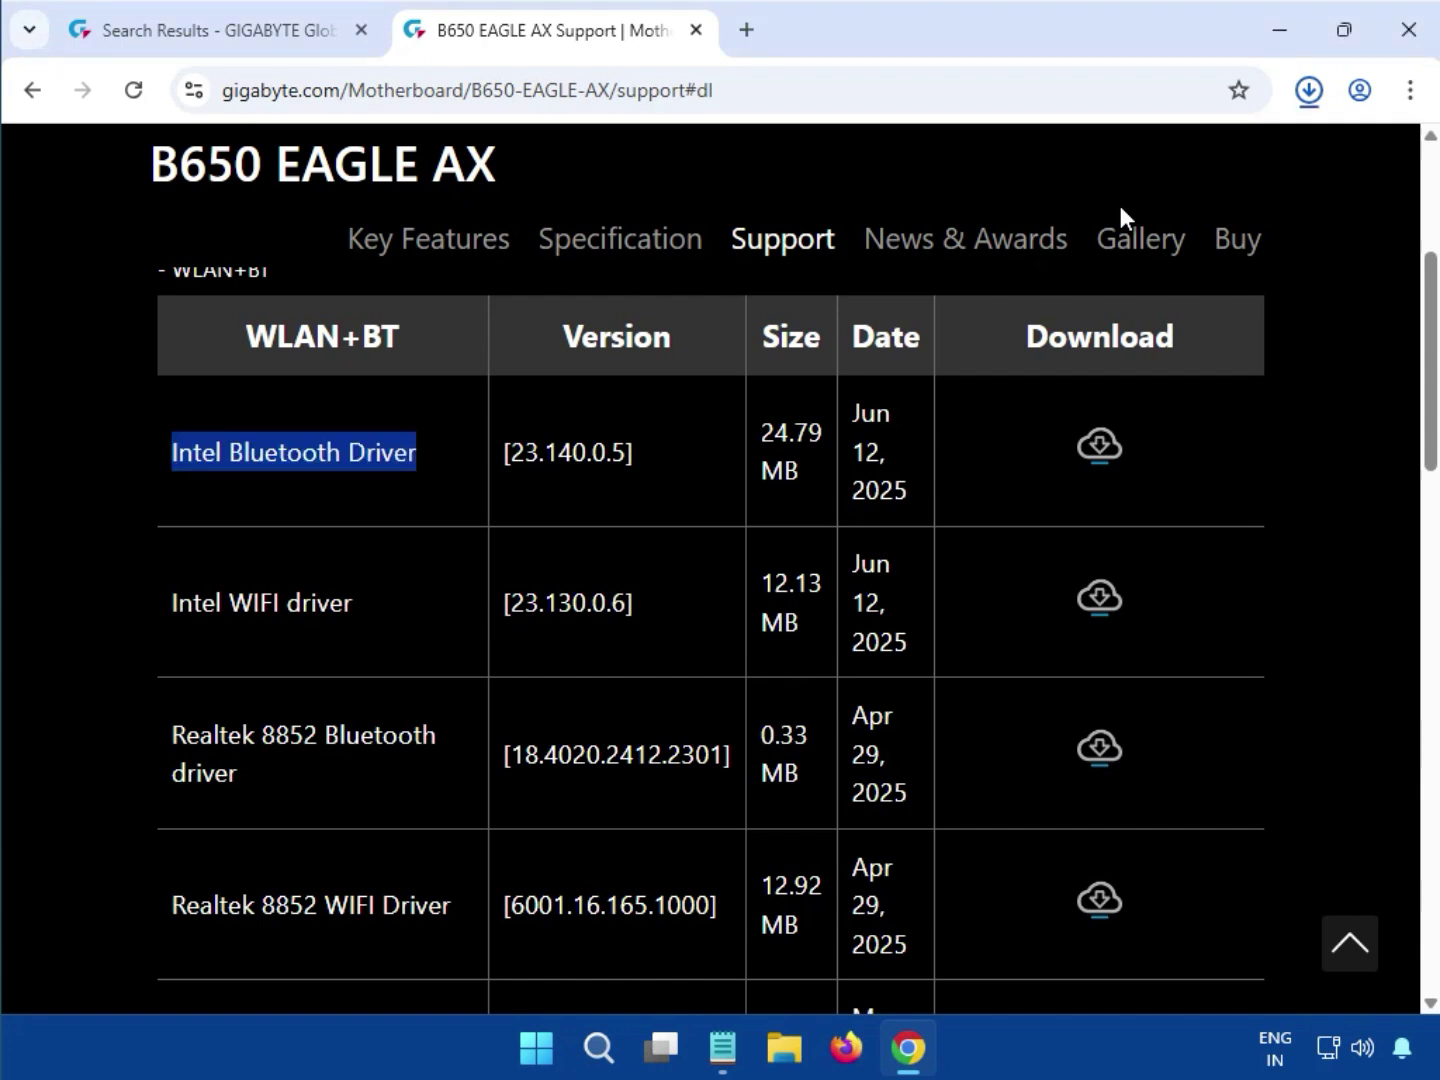
# - Confirm the Realtek 8852 Bluetooth driver 18.4020.2412.2301 zip finished downloading (334 KB)
pyautogui.click(1311, 90)
pyautogui.moveTo(1145, 200)
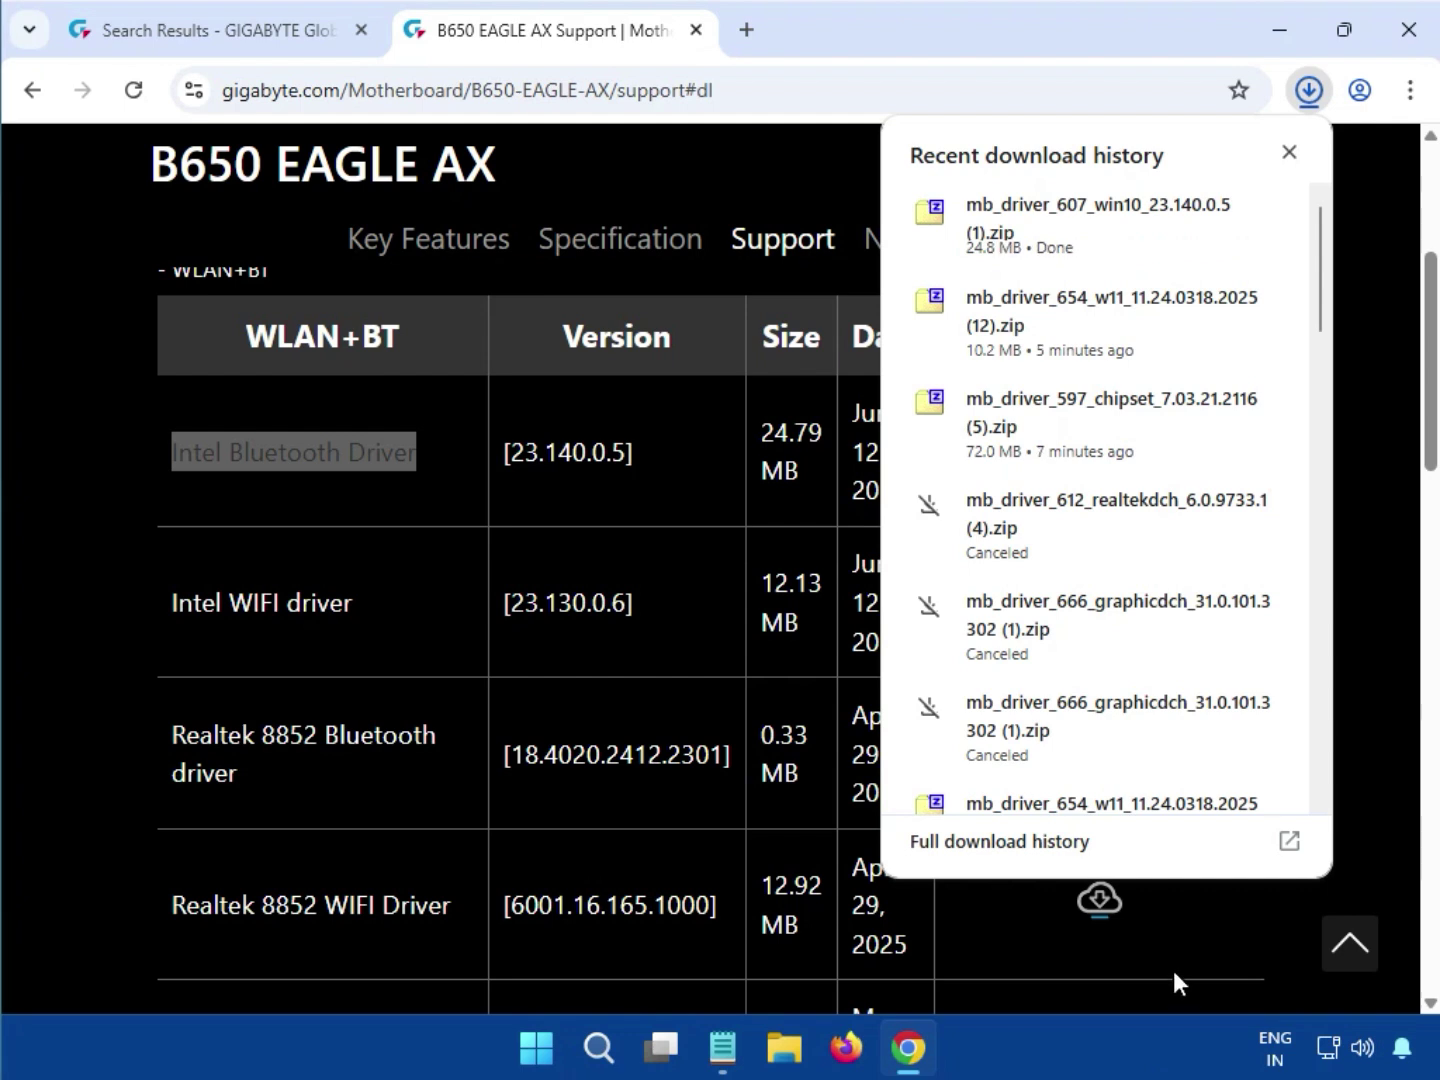
pyautogui.moveTo(975, 251)
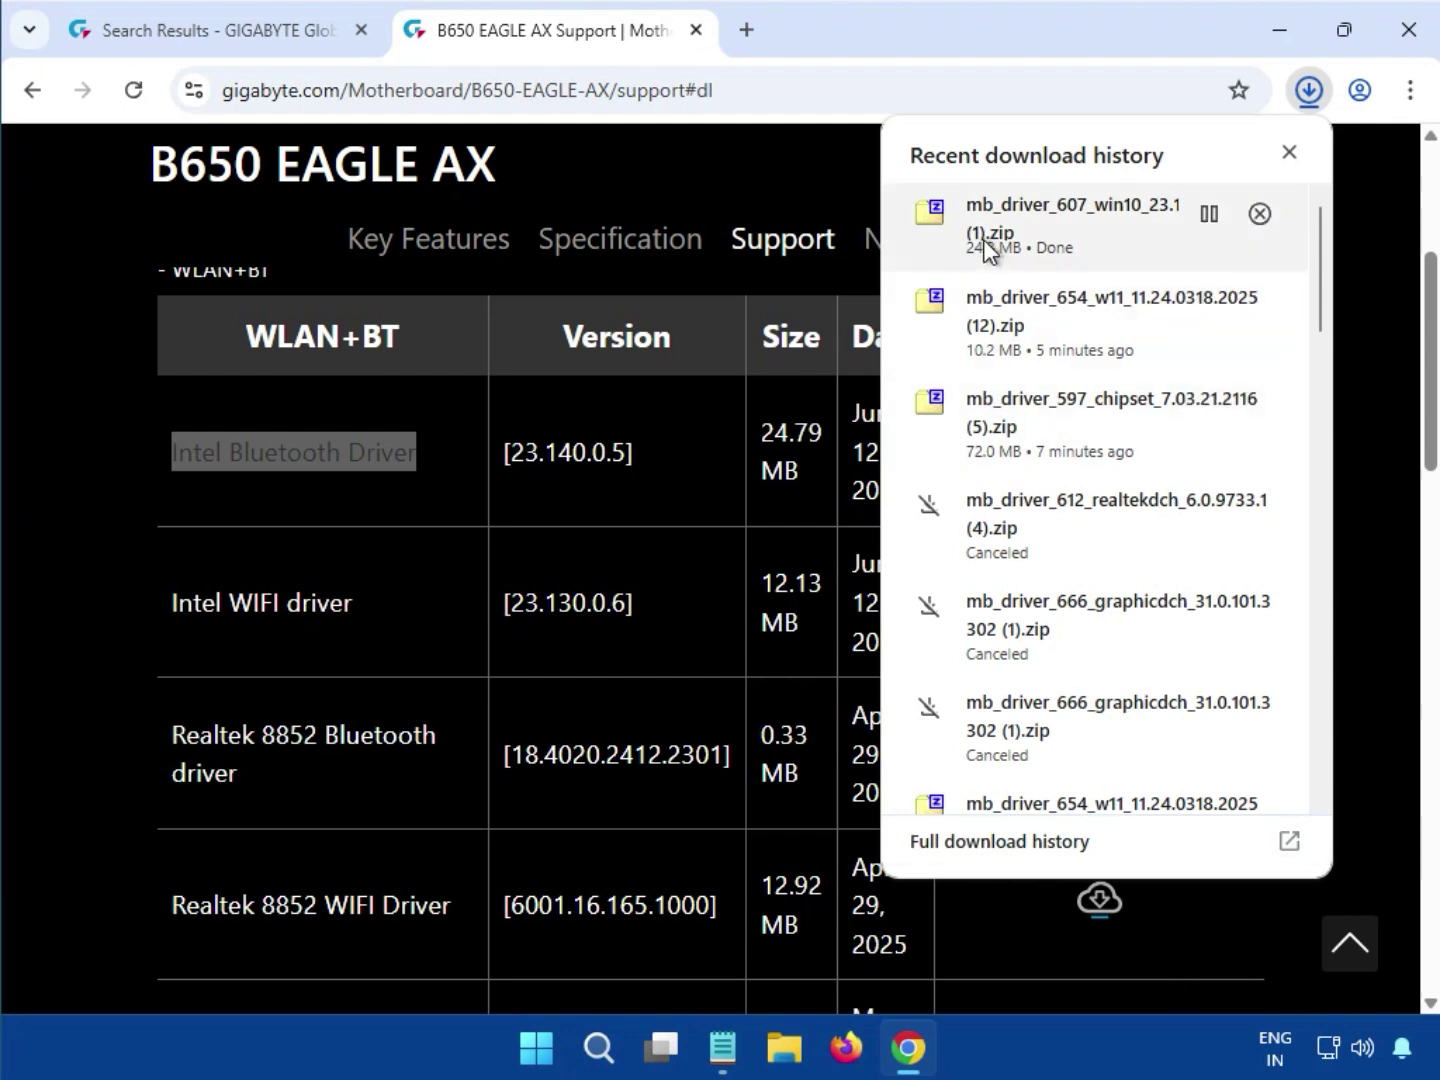
pyautogui.click(1099, 748)
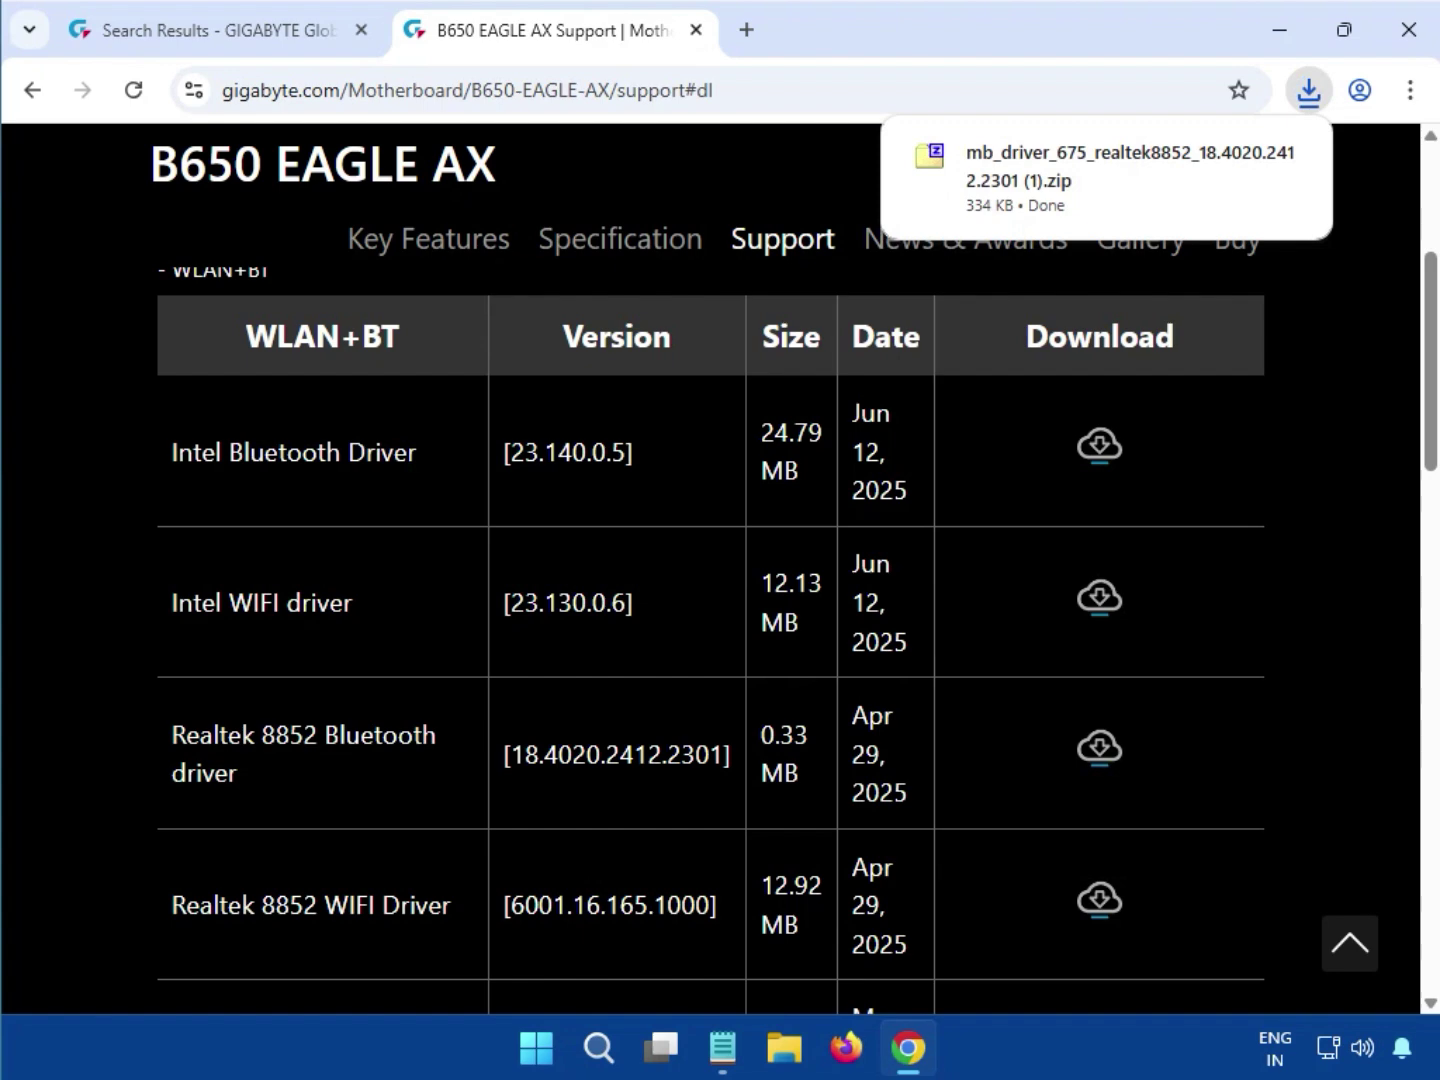
# - Open the Realtek 8852 zip in 7-Zip, run its driver exe, and allow it at the UAC prompt
pyautogui.click(1030, 182)
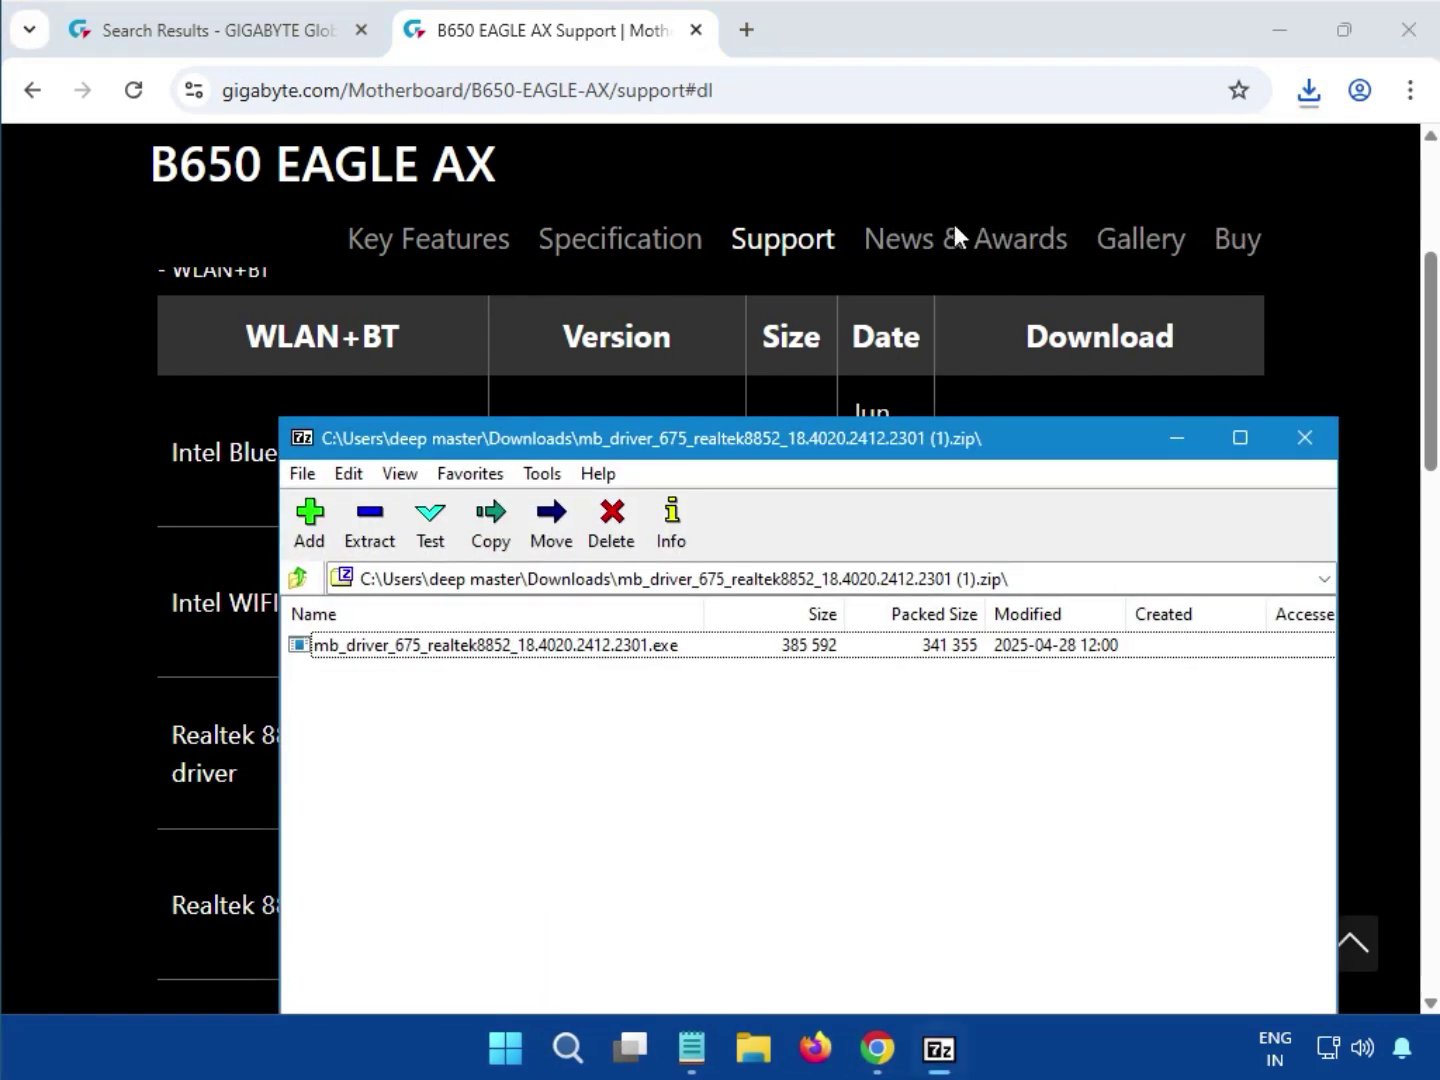
pyautogui.doubleClick(550, 657)
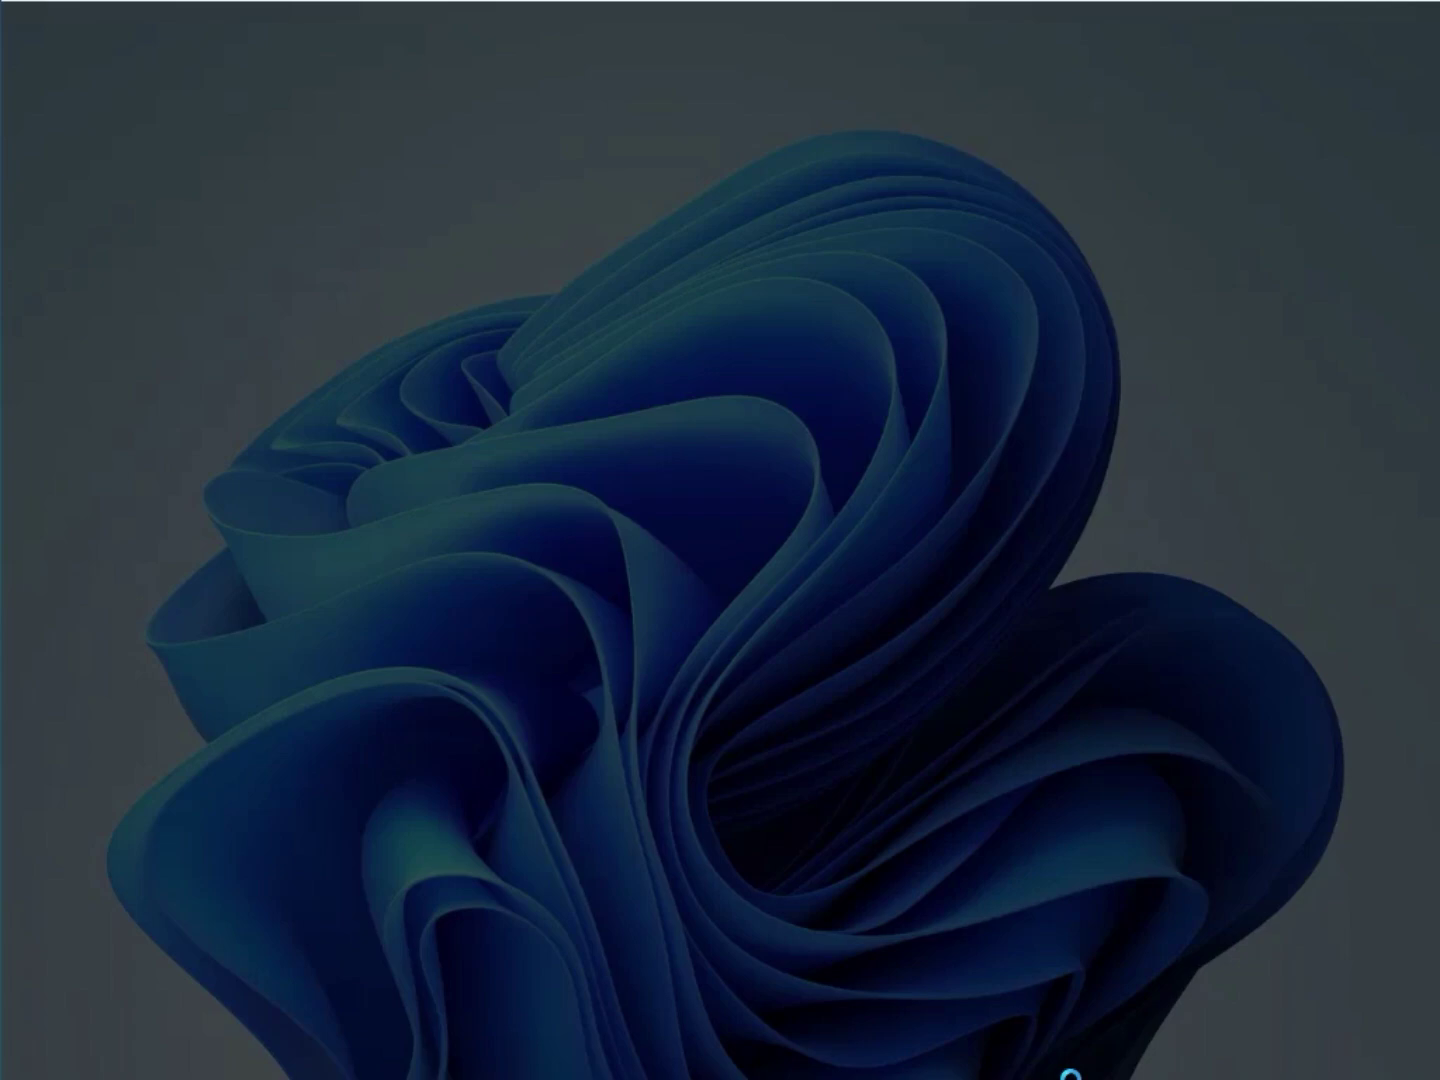
pyautogui.click(615, 765)
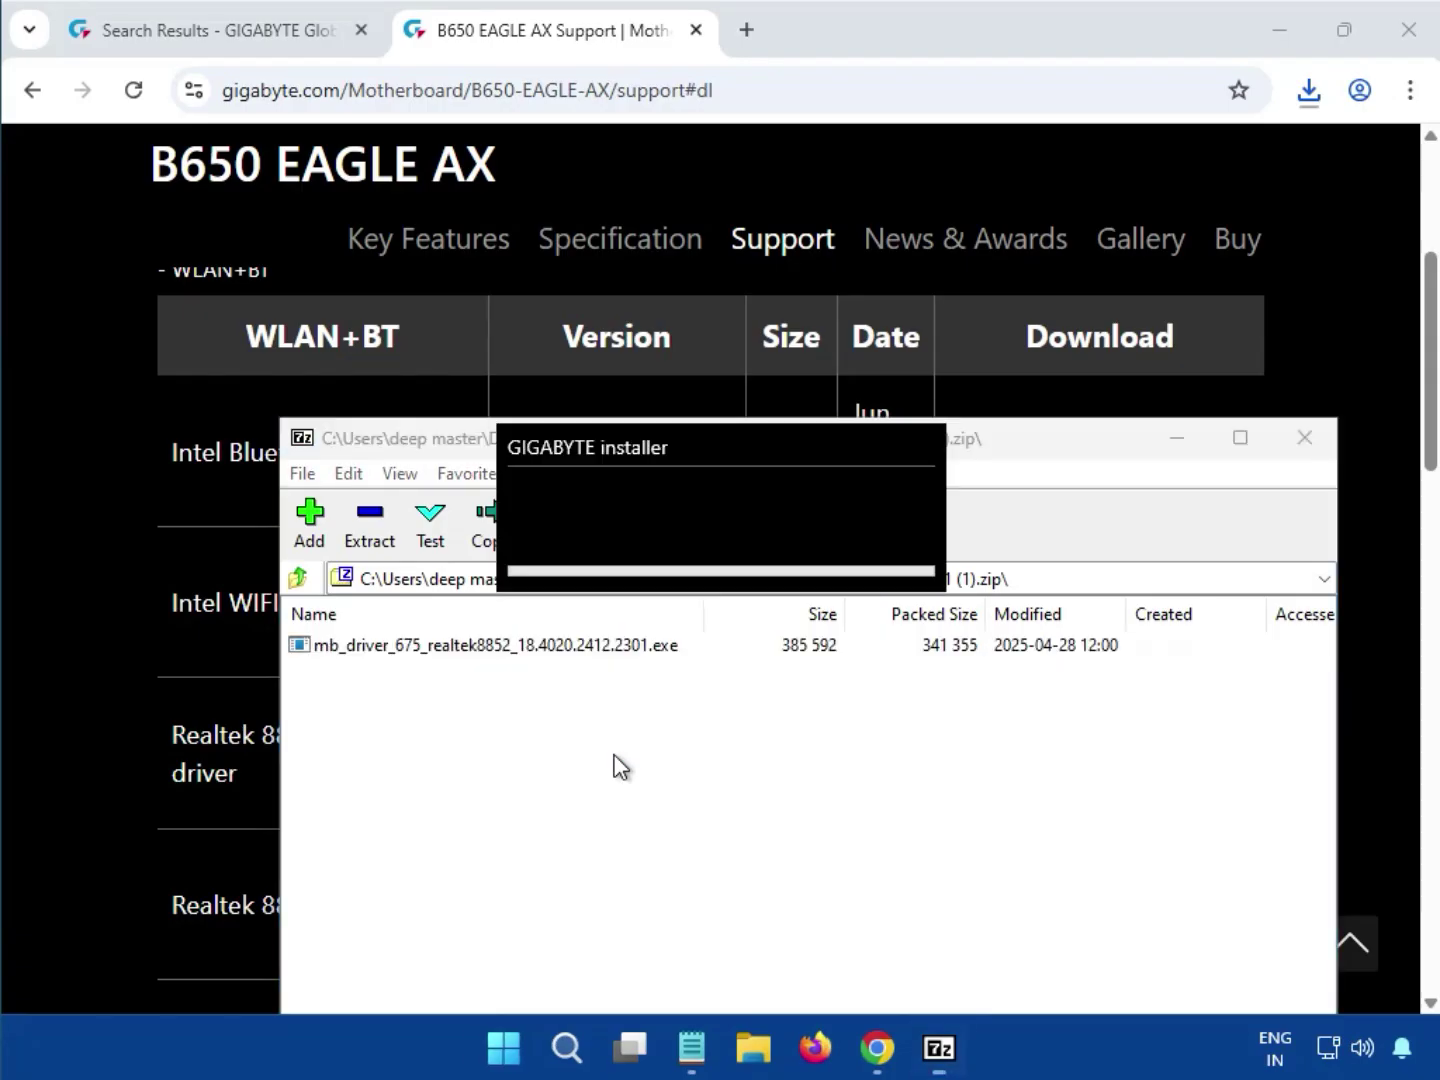